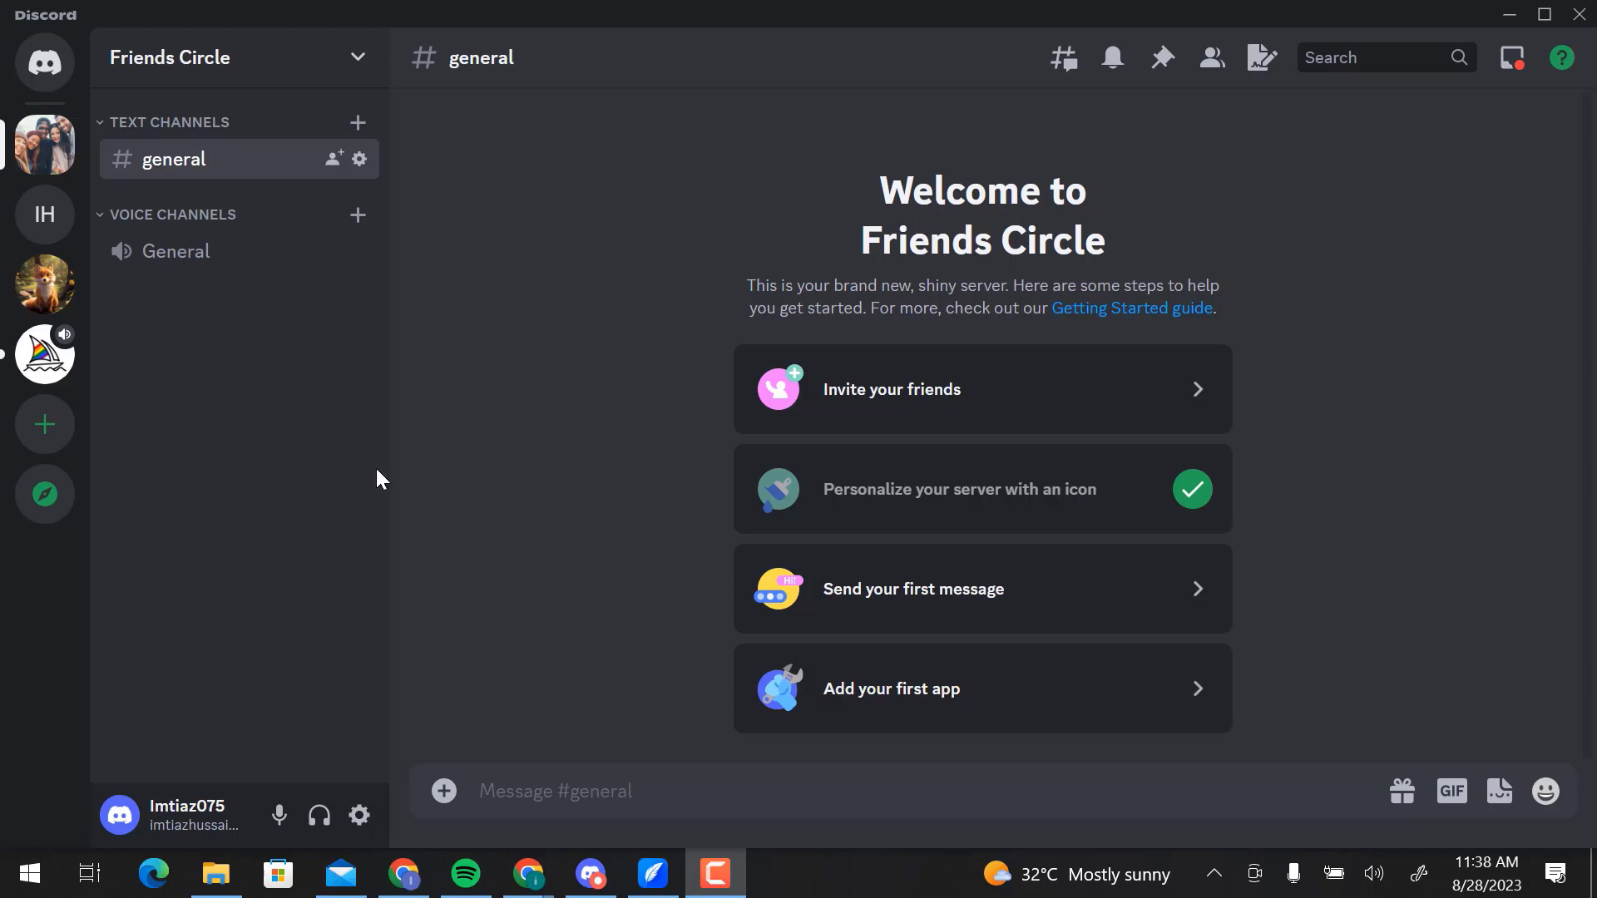
- Open the Discord direct message conversation before moving to the Help Center
{"action": "left_click", "coordinate": [60, 73]}
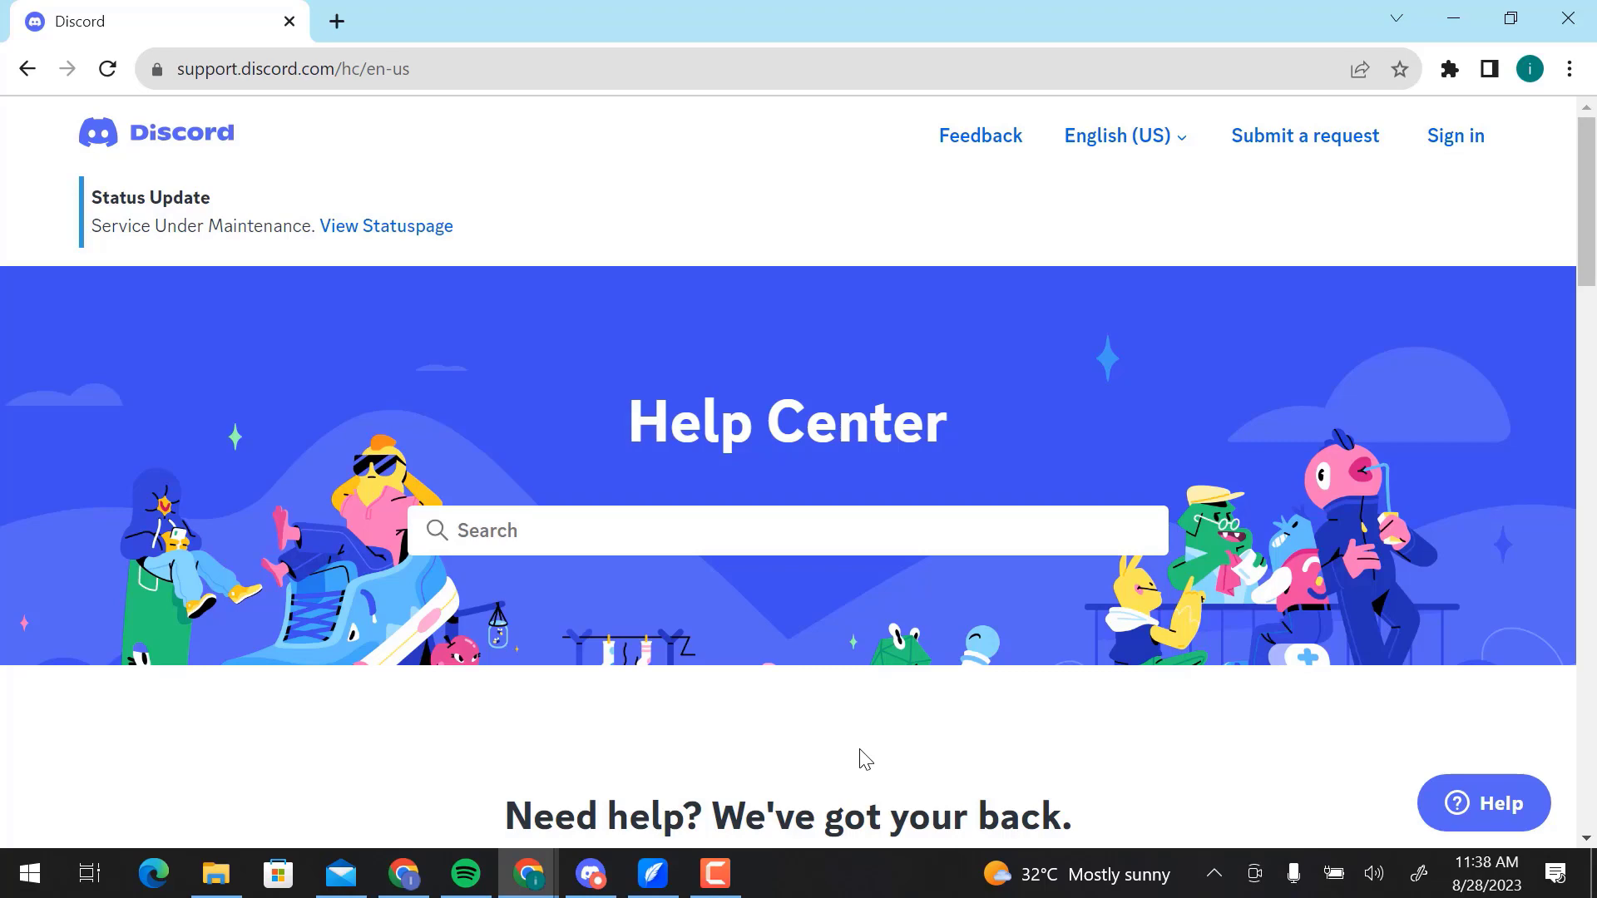
{"action": "scroll", "coordinate": [962, 340], "scroll_direction": "down", "scroll_amount": 5}
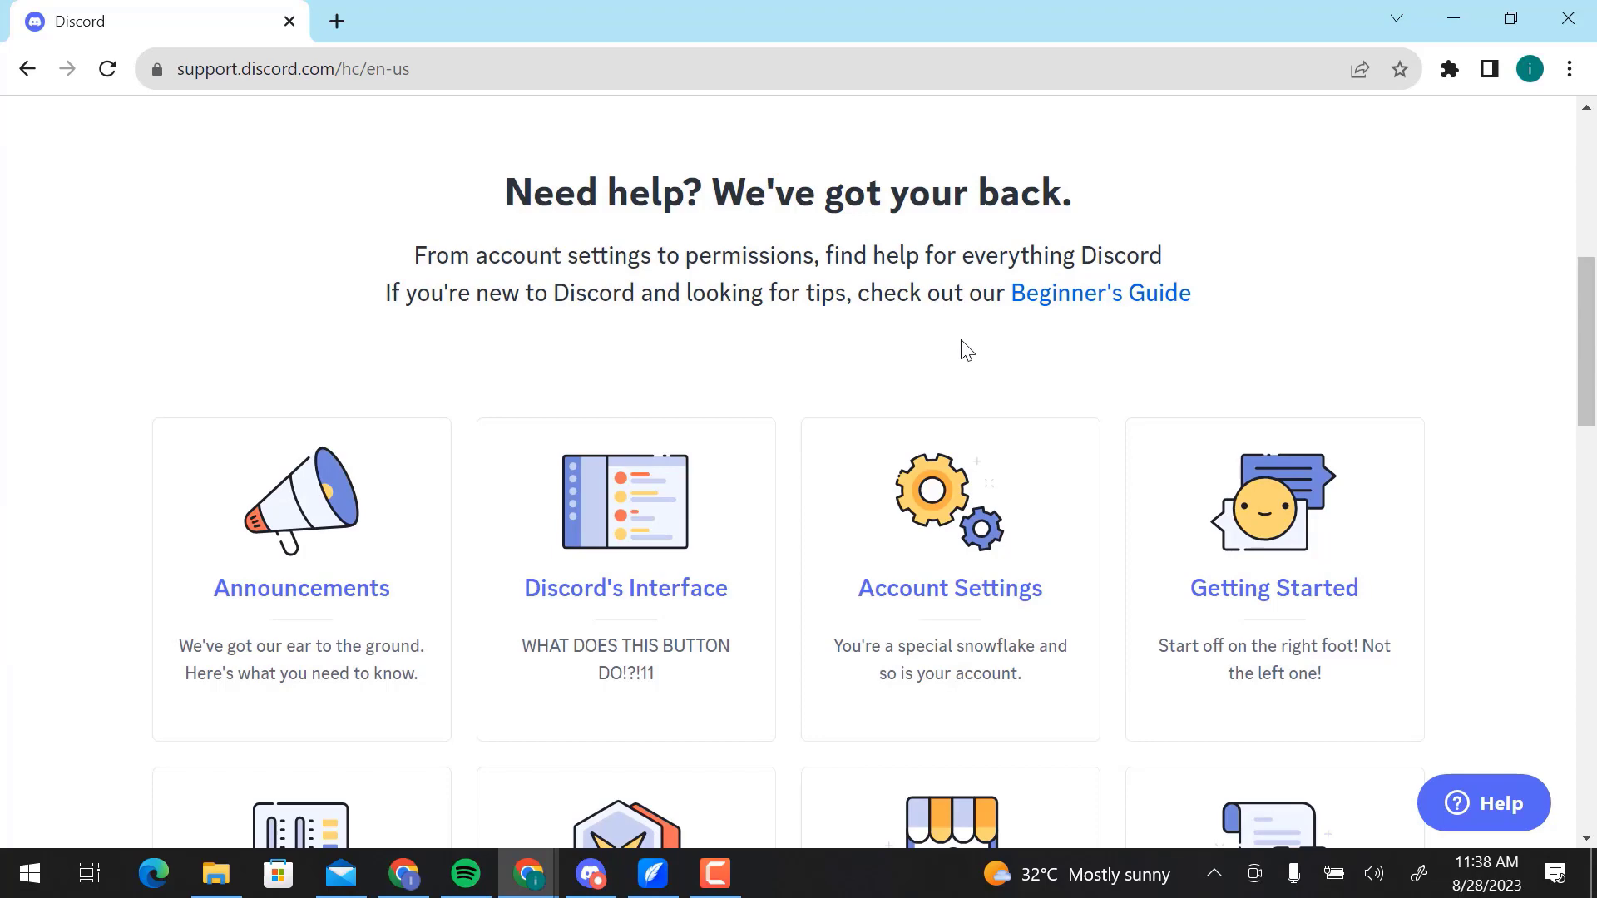
{"action": "scroll", "coordinate": [961, 349], "scroll_direction": "down", "scroll_amount": 6}
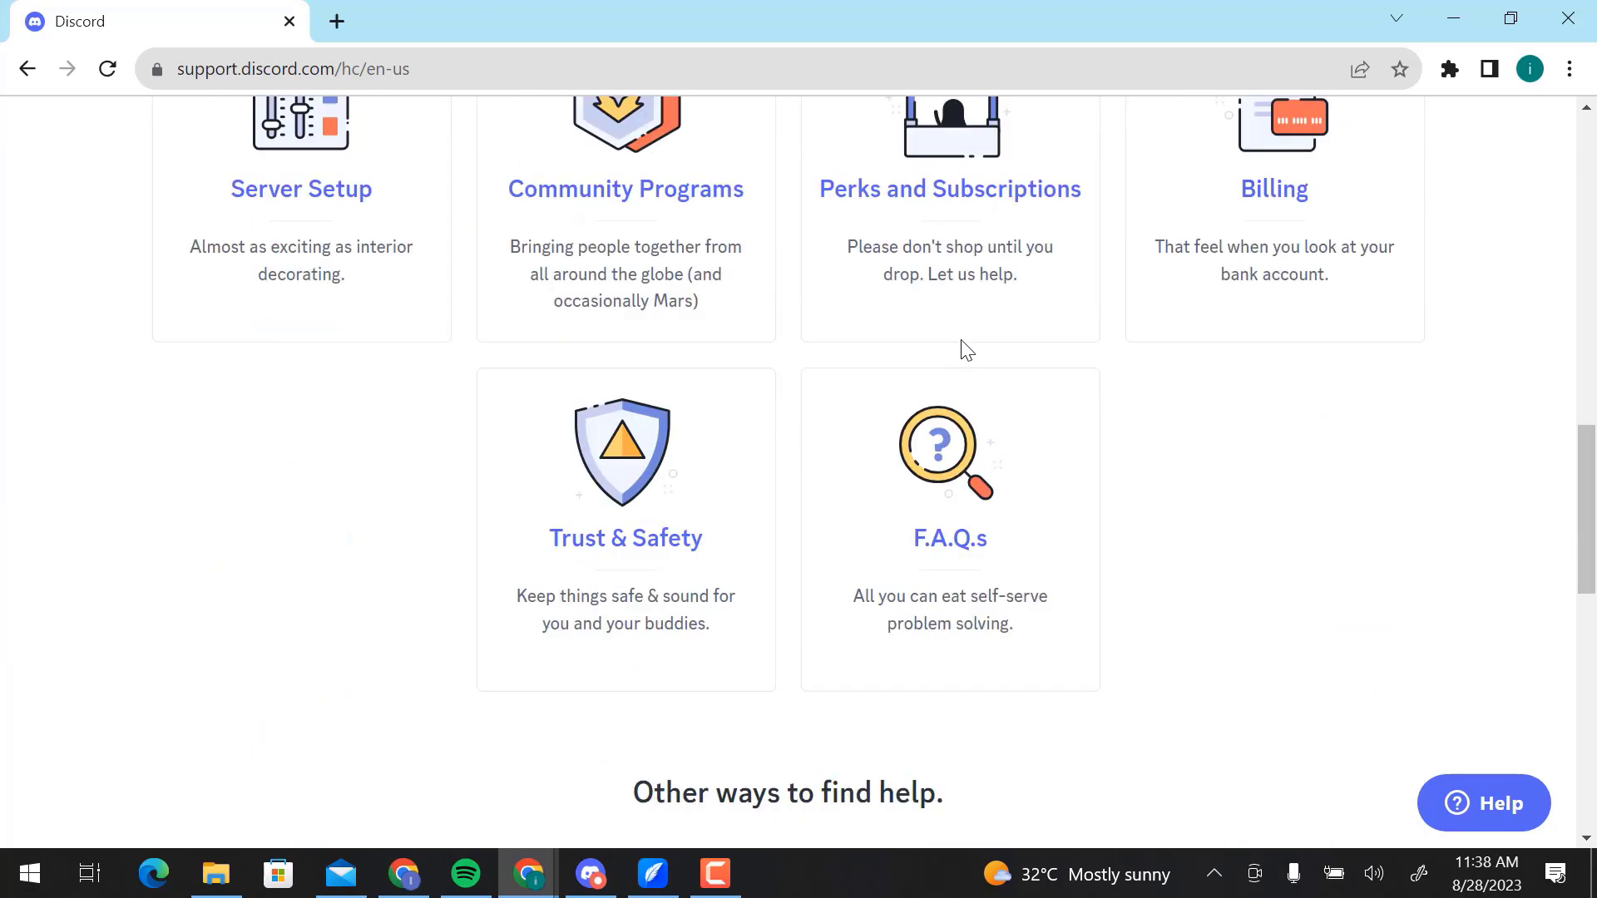
{"action": "scroll", "coordinate": [962, 349], "scroll_direction": "down", "scroll_amount": 5}
{"action": "scroll", "coordinate": [962, 350], "scroll_direction": "up", "scroll_amount": 6}
{"action": "scroll", "coordinate": [962, 349], "scroll_direction": "up", "scroll_amount": 5}
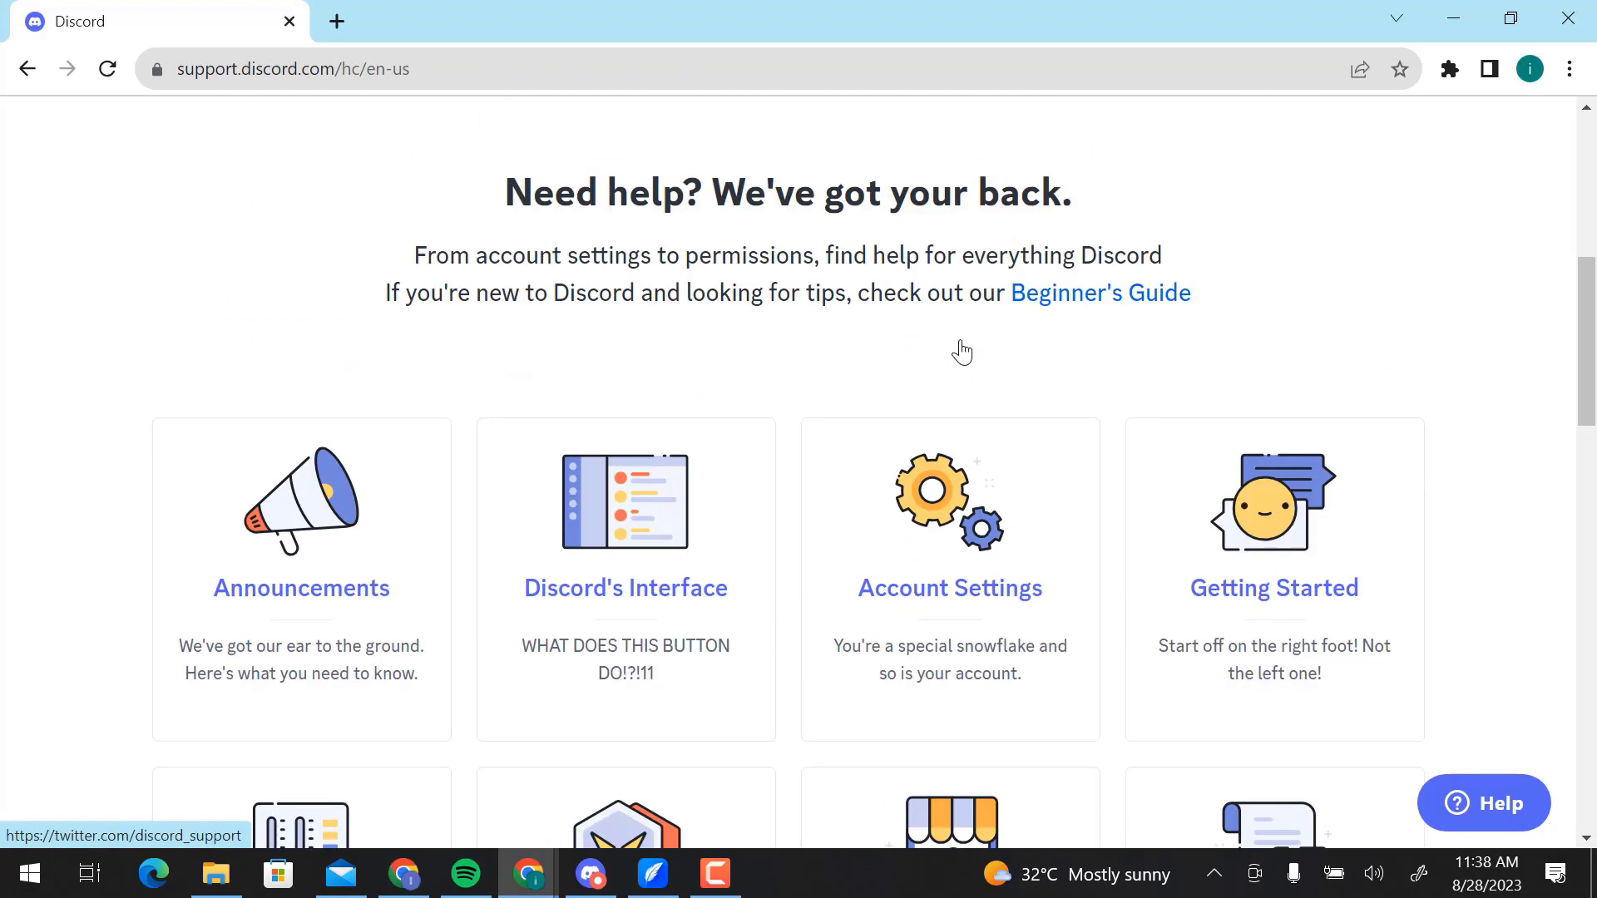
{"action": "scroll", "coordinate": [962, 350], "scroll_direction": "up", "scroll_amount": 5}
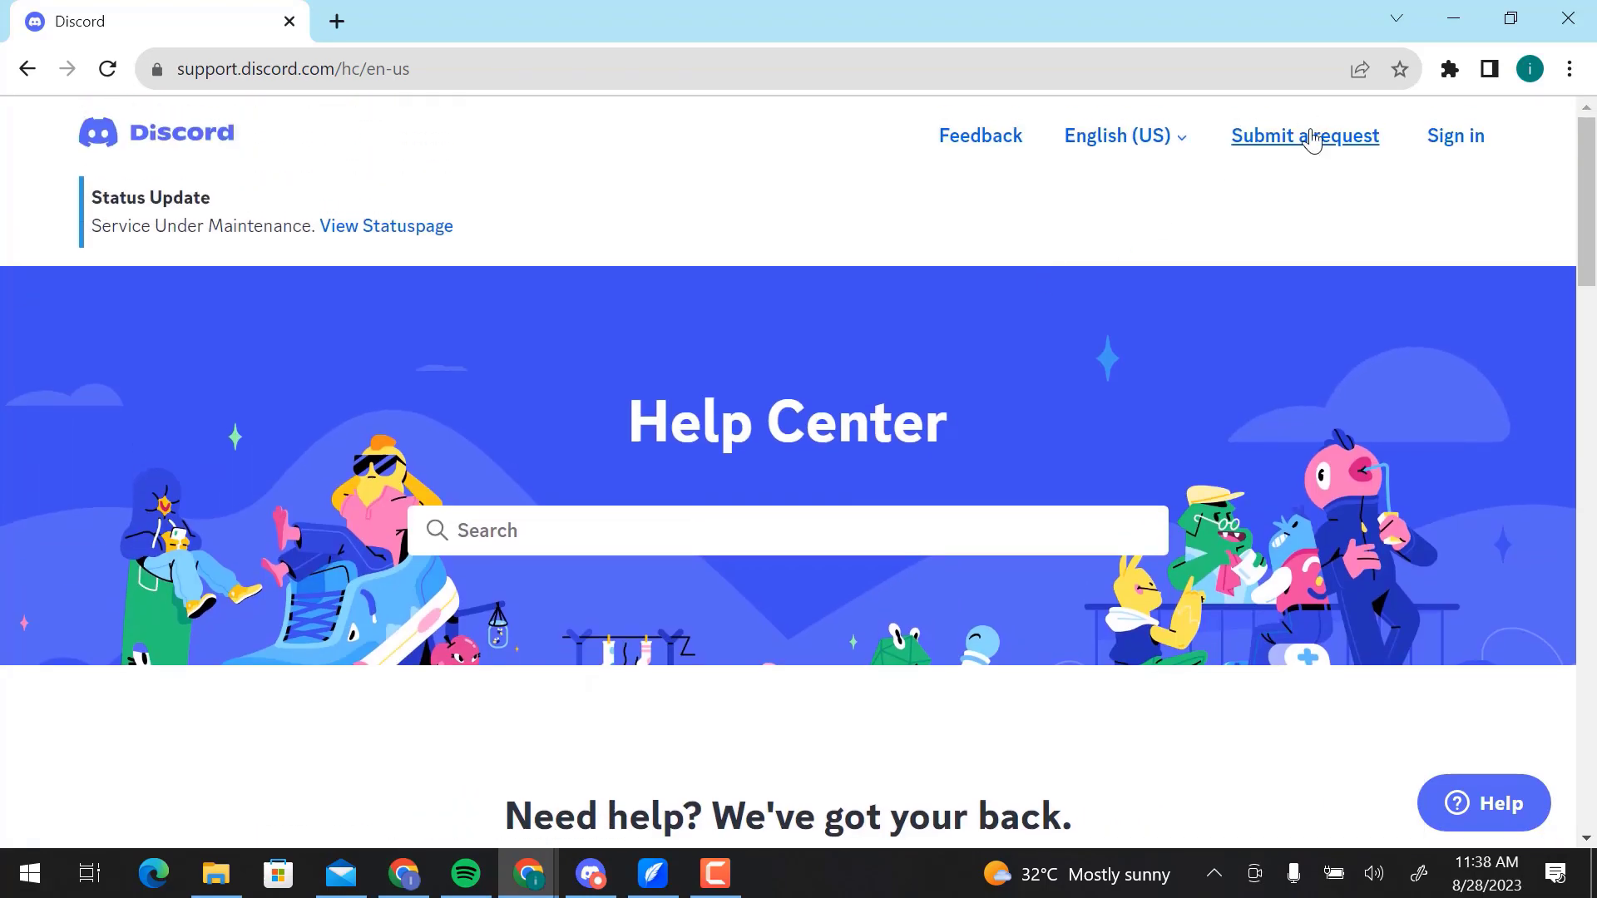
- Start a support request under Developer Compliance using the suggested contact email
{"action": "left_click", "coordinate": [1307, 136]}
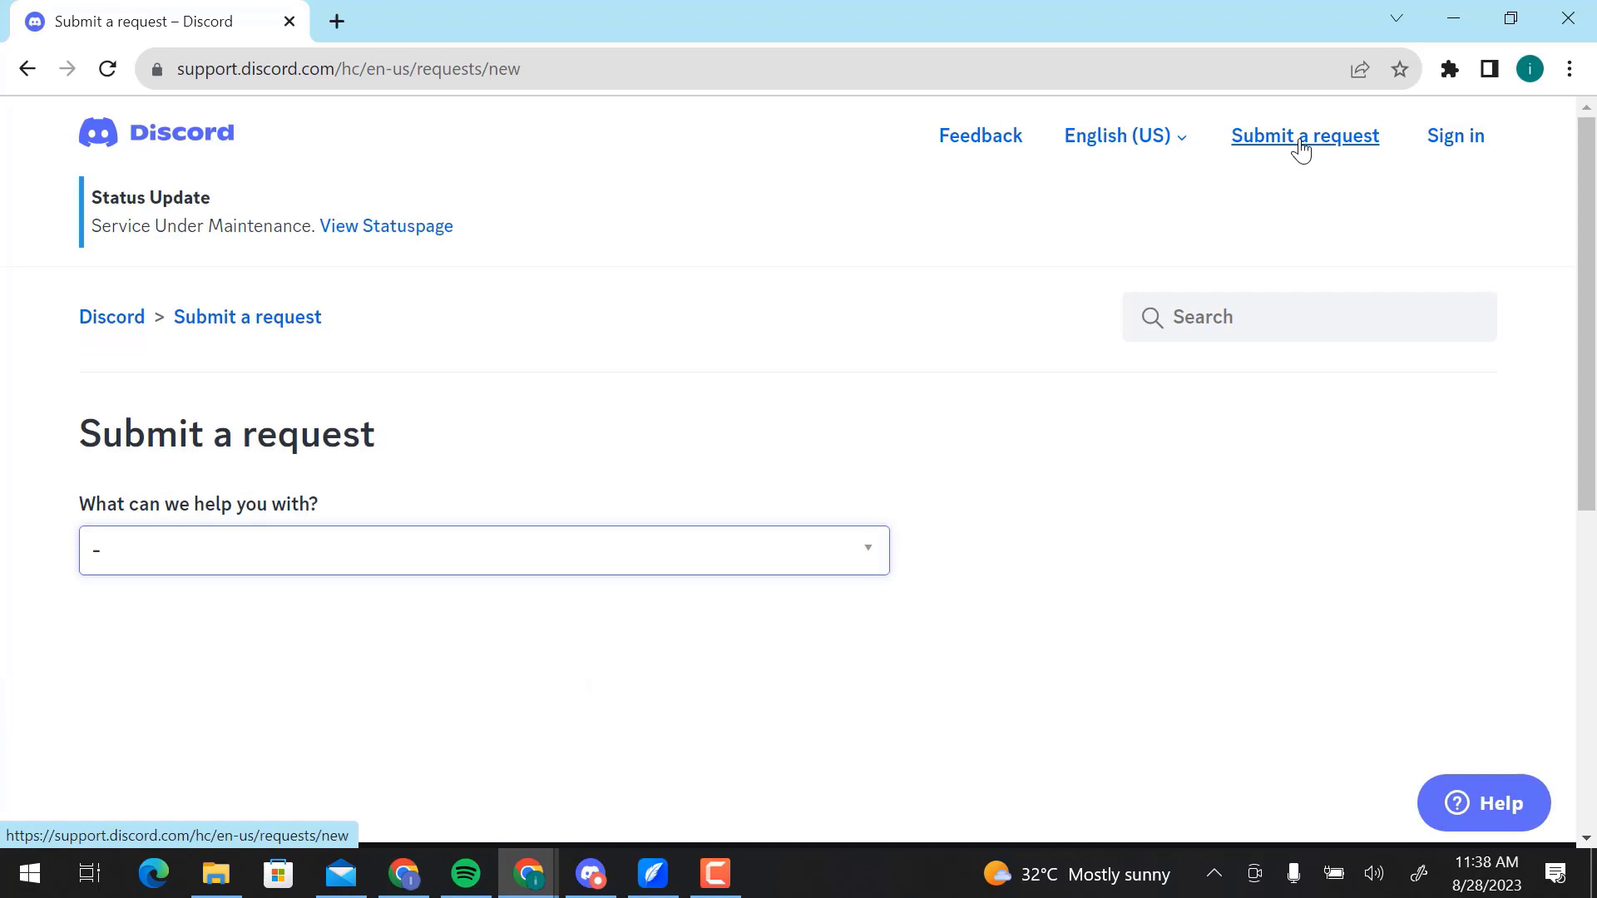
{"action": "left_click", "coordinate": [864, 557]}
{"action": "scroll", "coordinate": [666, 624], "scroll_direction": "down", "scroll_amount": 3}
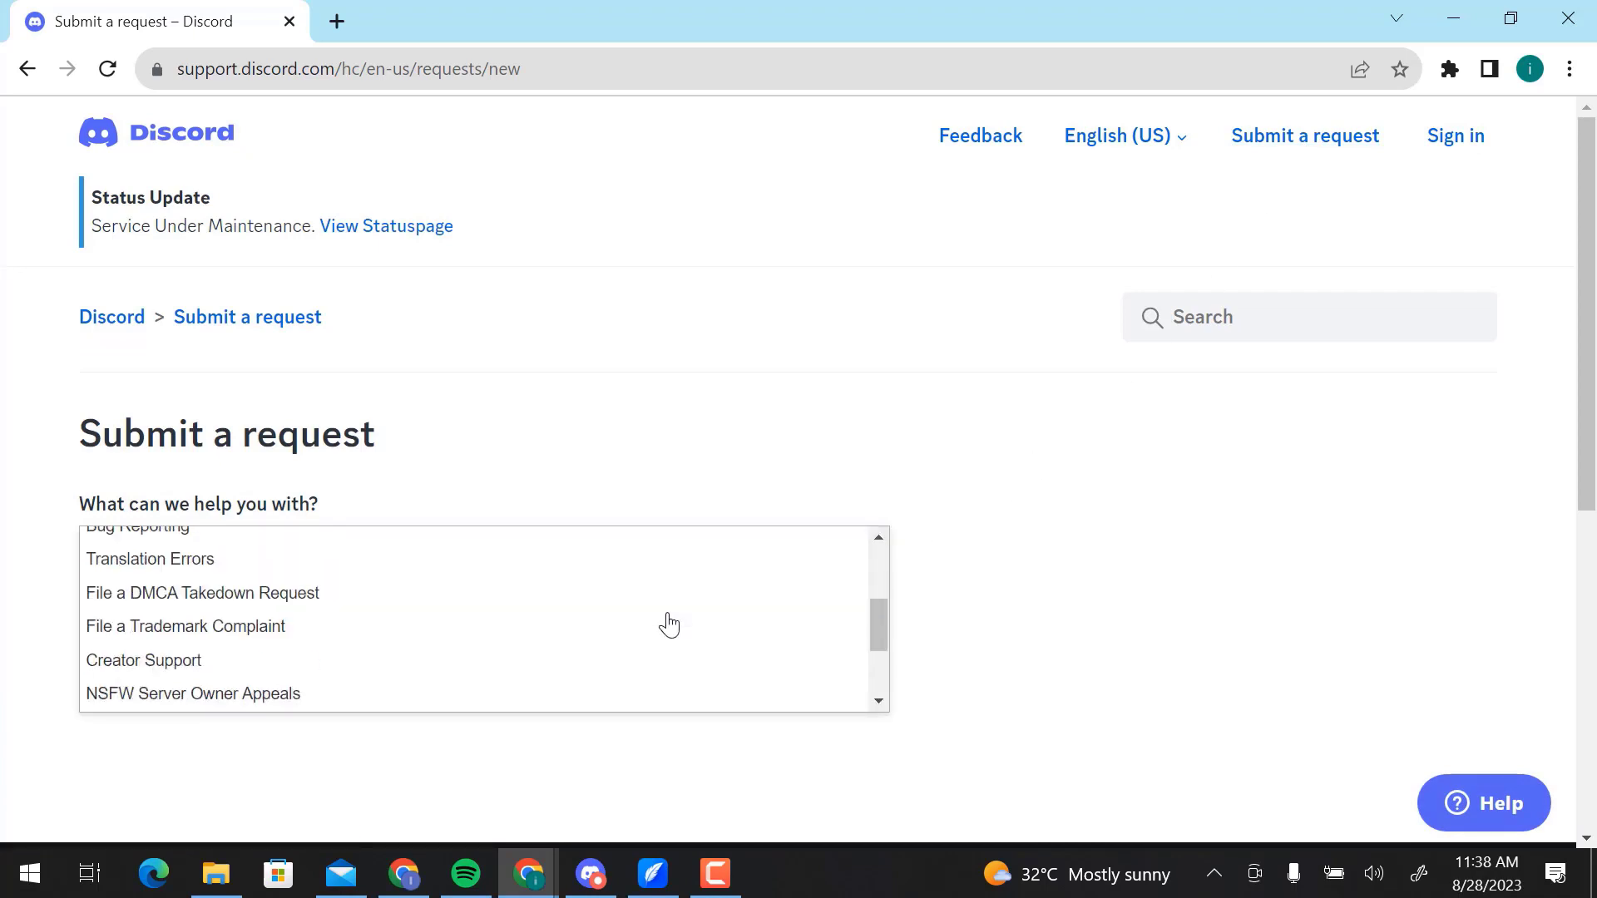
{"action": "scroll", "coordinate": [666, 624], "scroll_direction": "down", "scroll_amount": 1}
{"action": "scroll", "coordinate": [668, 624], "scroll_direction": "down", "scroll_amount": 1}
{"action": "scroll", "coordinate": [598, 643], "scroll_direction": "down", "scroll_amount": 1}
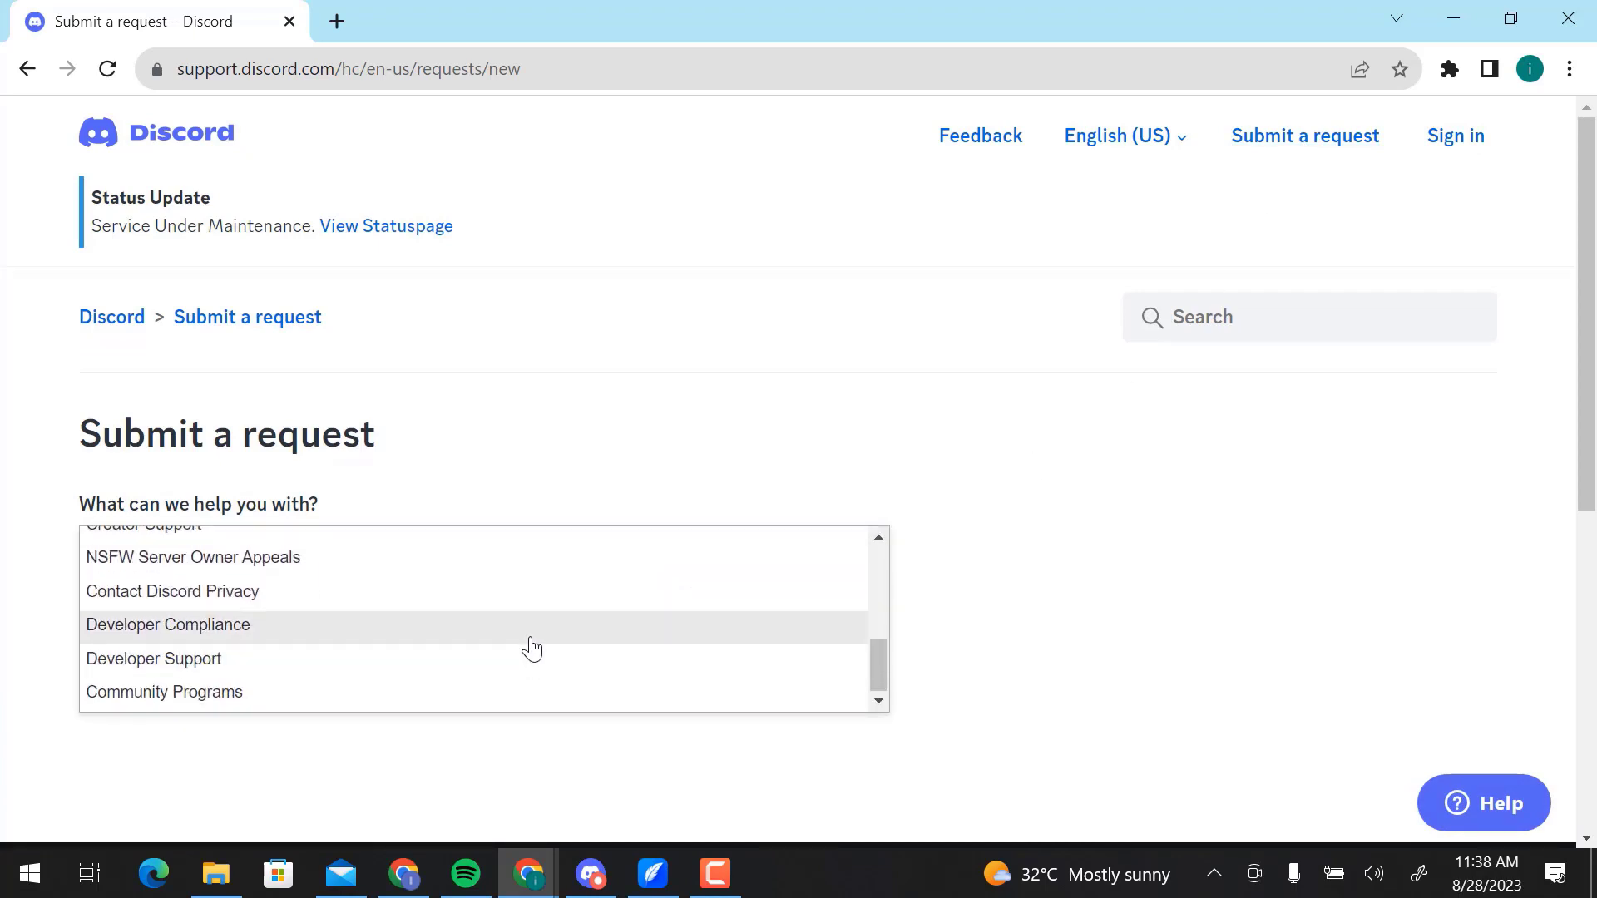
{"action": "left_click", "coordinate": [530, 635]}
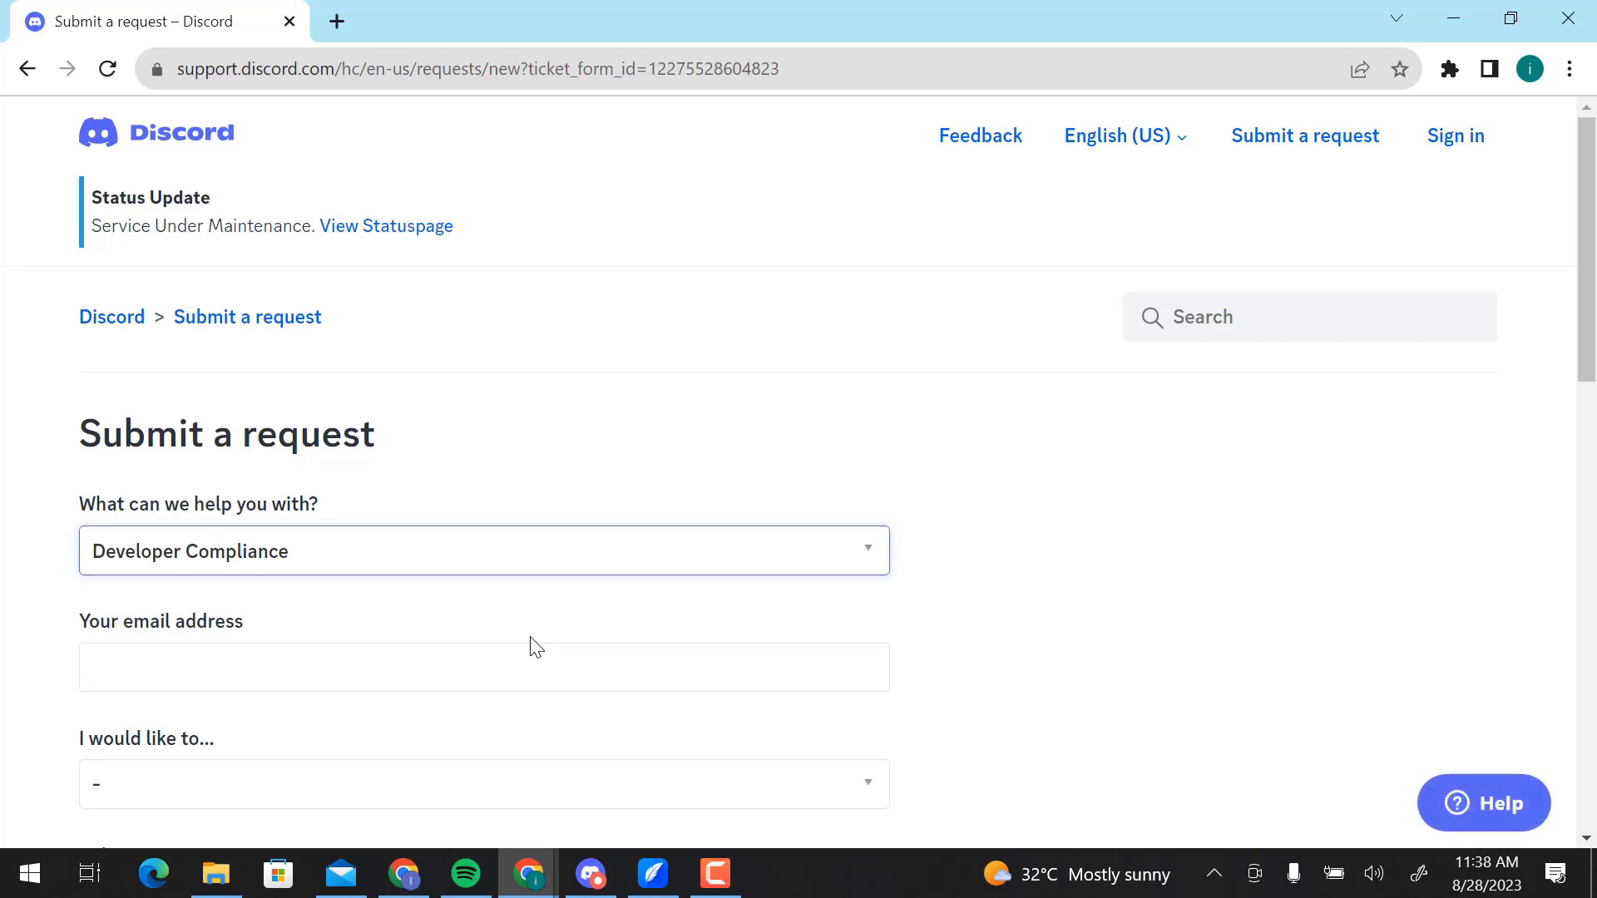
{"action": "scroll", "coordinate": [529, 645], "scroll_direction": "down", "scroll_amount": 2}
{"action": "left_click", "coordinate": [578, 404]}
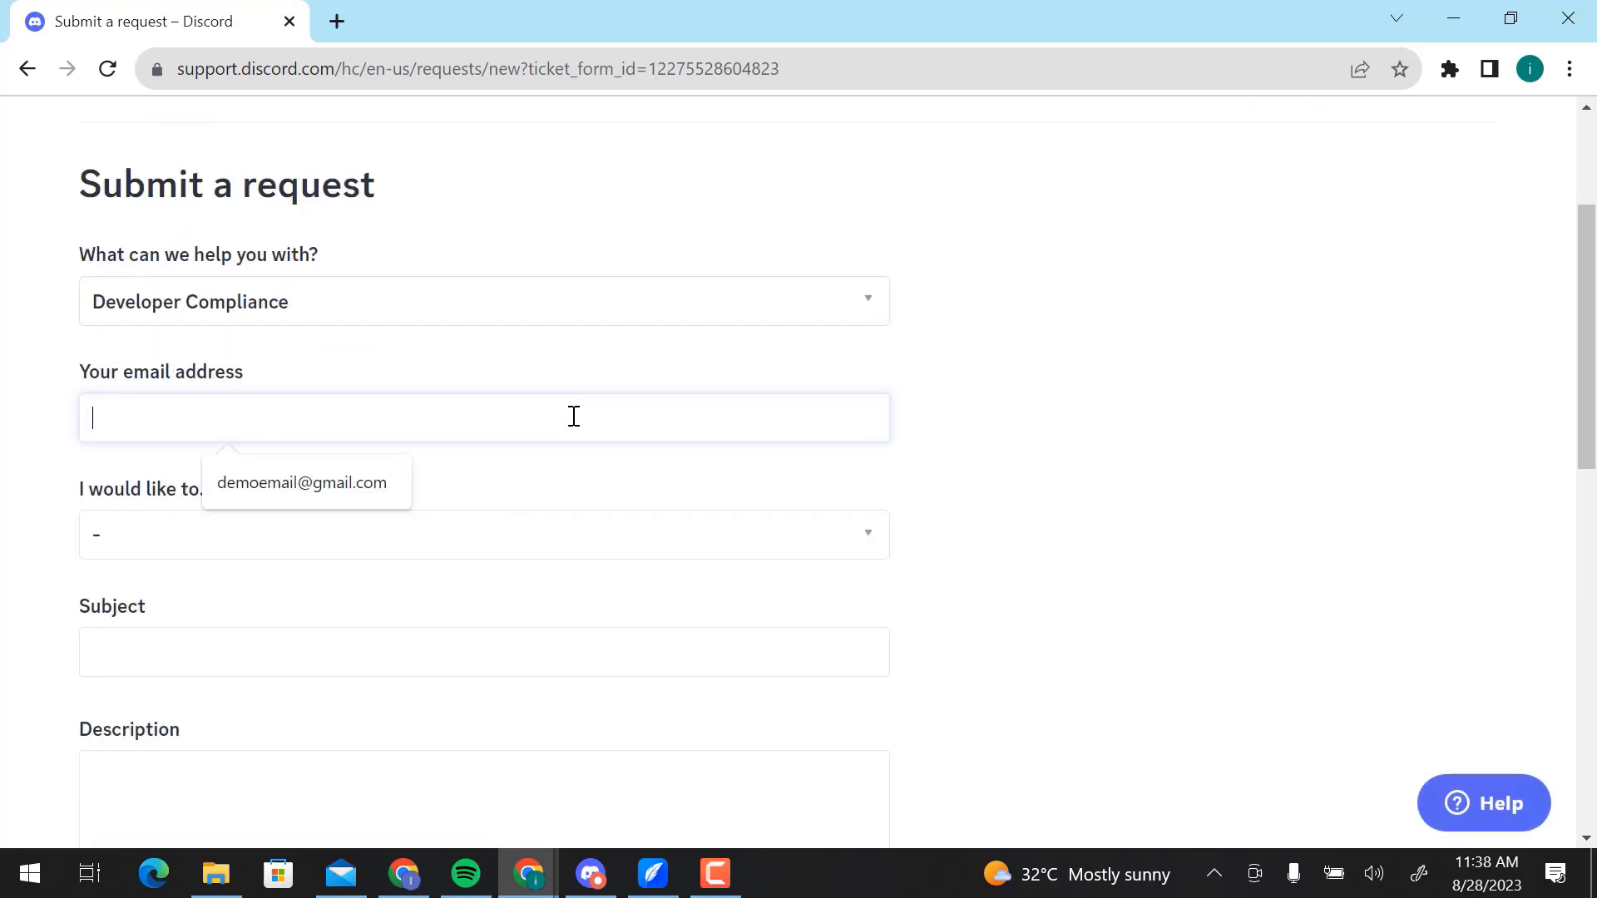
{"action": "left_click", "coordinate": [346, 488]}
- Set the request to Report an app/bot, reason Spam, discovered in a Server
{"action": "left_click", "coordinate": [300, 534]}
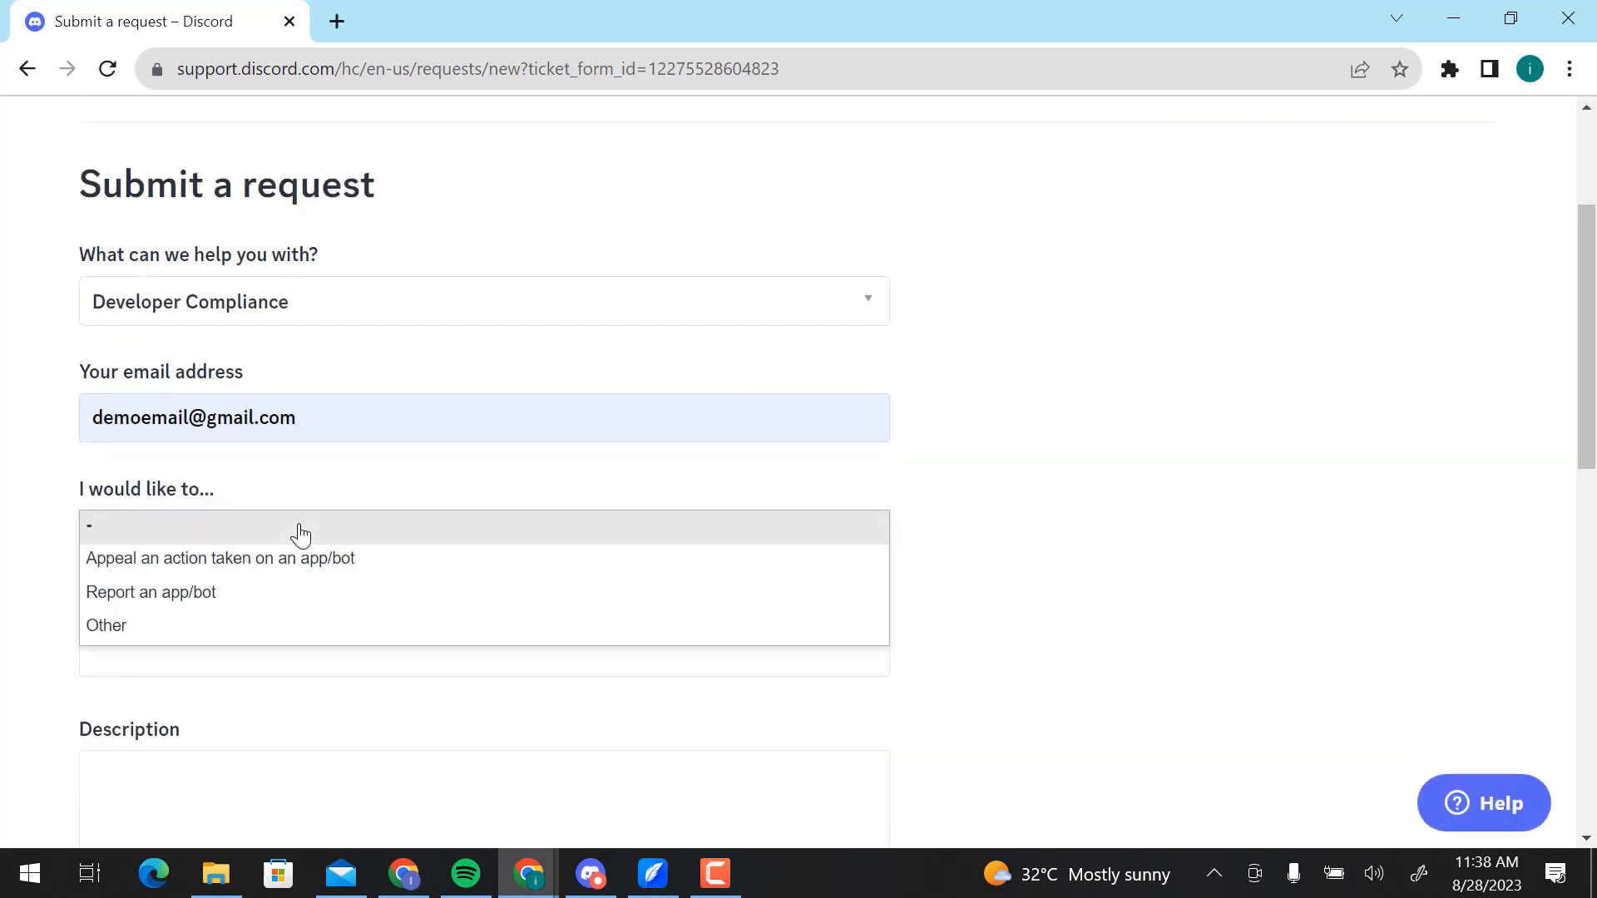
{"action": "left_click", "coordinate": [269, 592]}
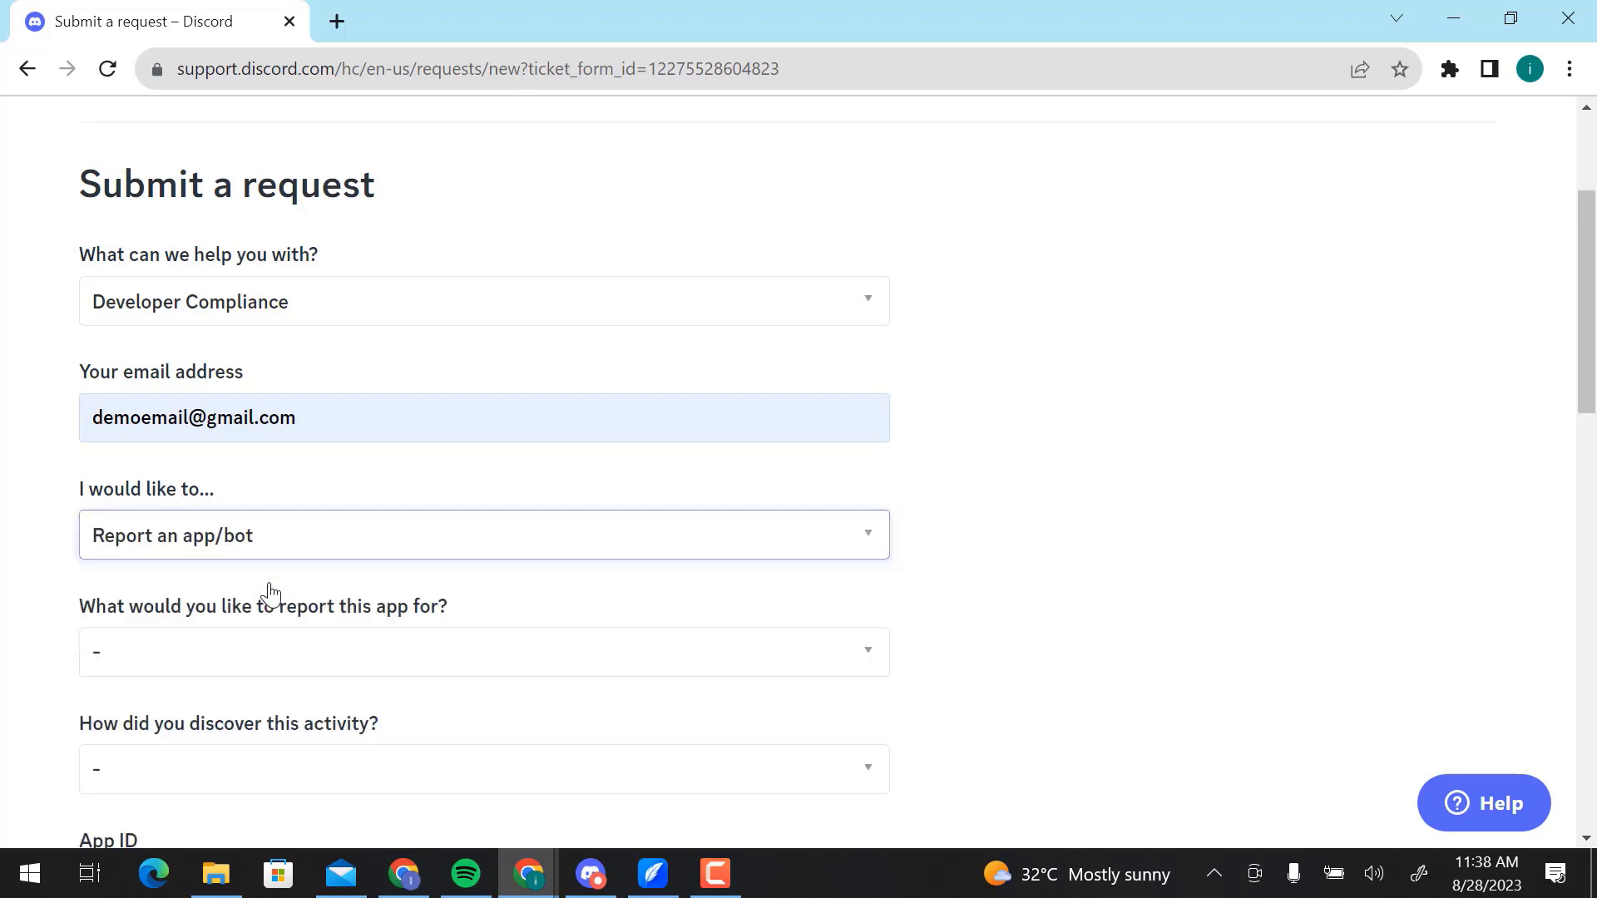
{"action": "left_click", "coordinate": [262, 663]}
{"action": "left_click", "coordinate": [246, 710]}
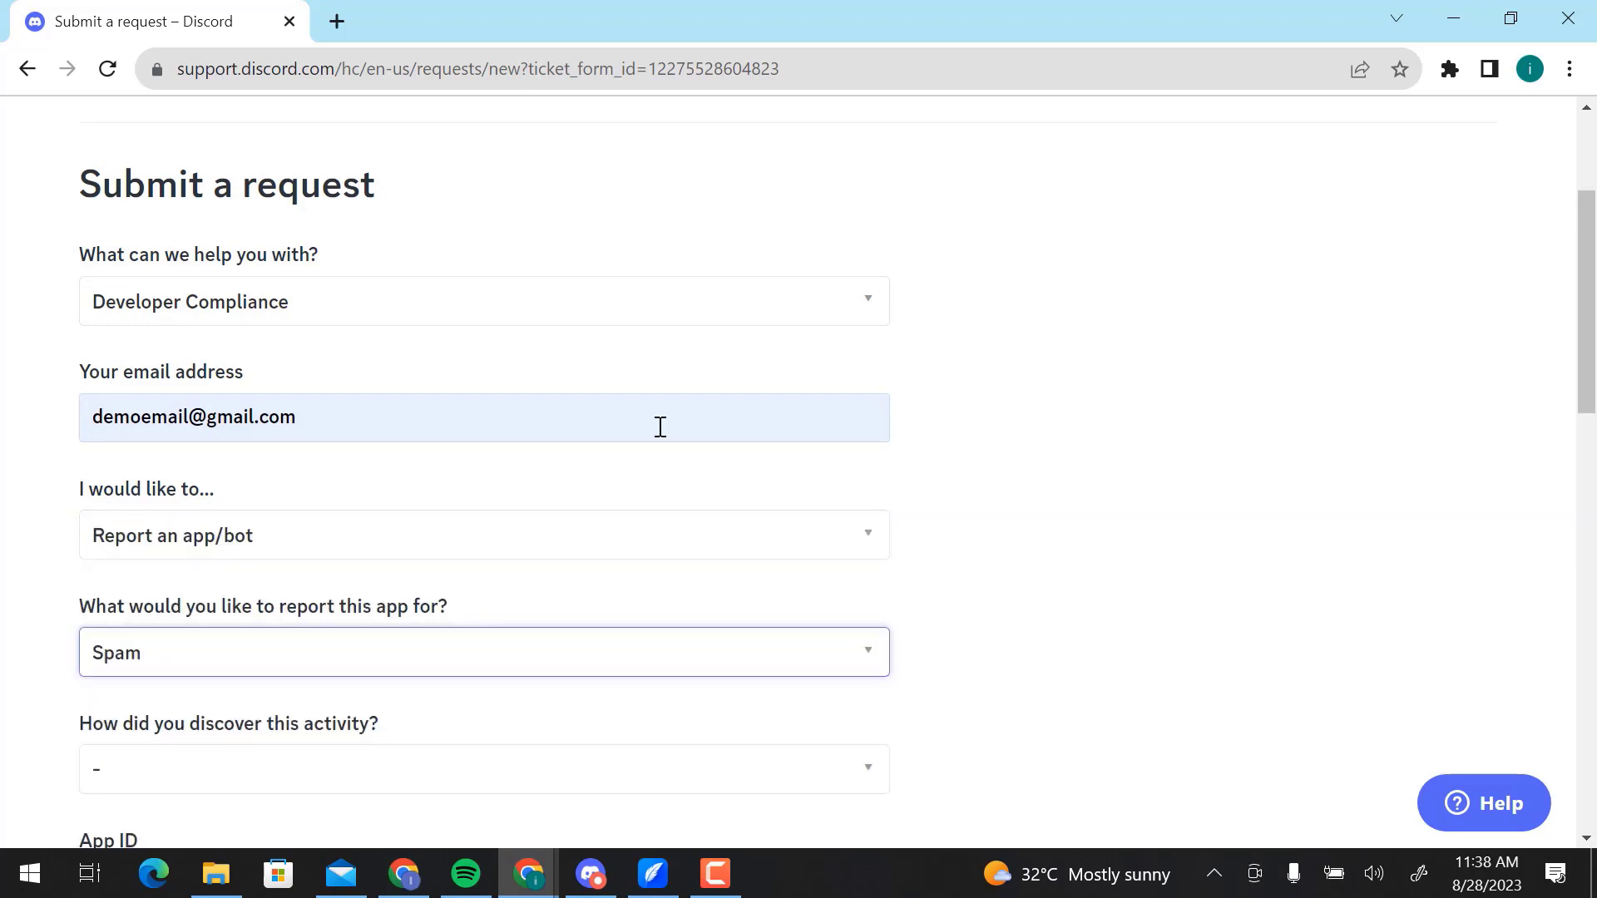
{"action": "scroll", "coordinate": [660, 426], "scroll_direction": "down", "scroll_amount": 2}
{"action": "left_click", "coordinate": [494, 544]}
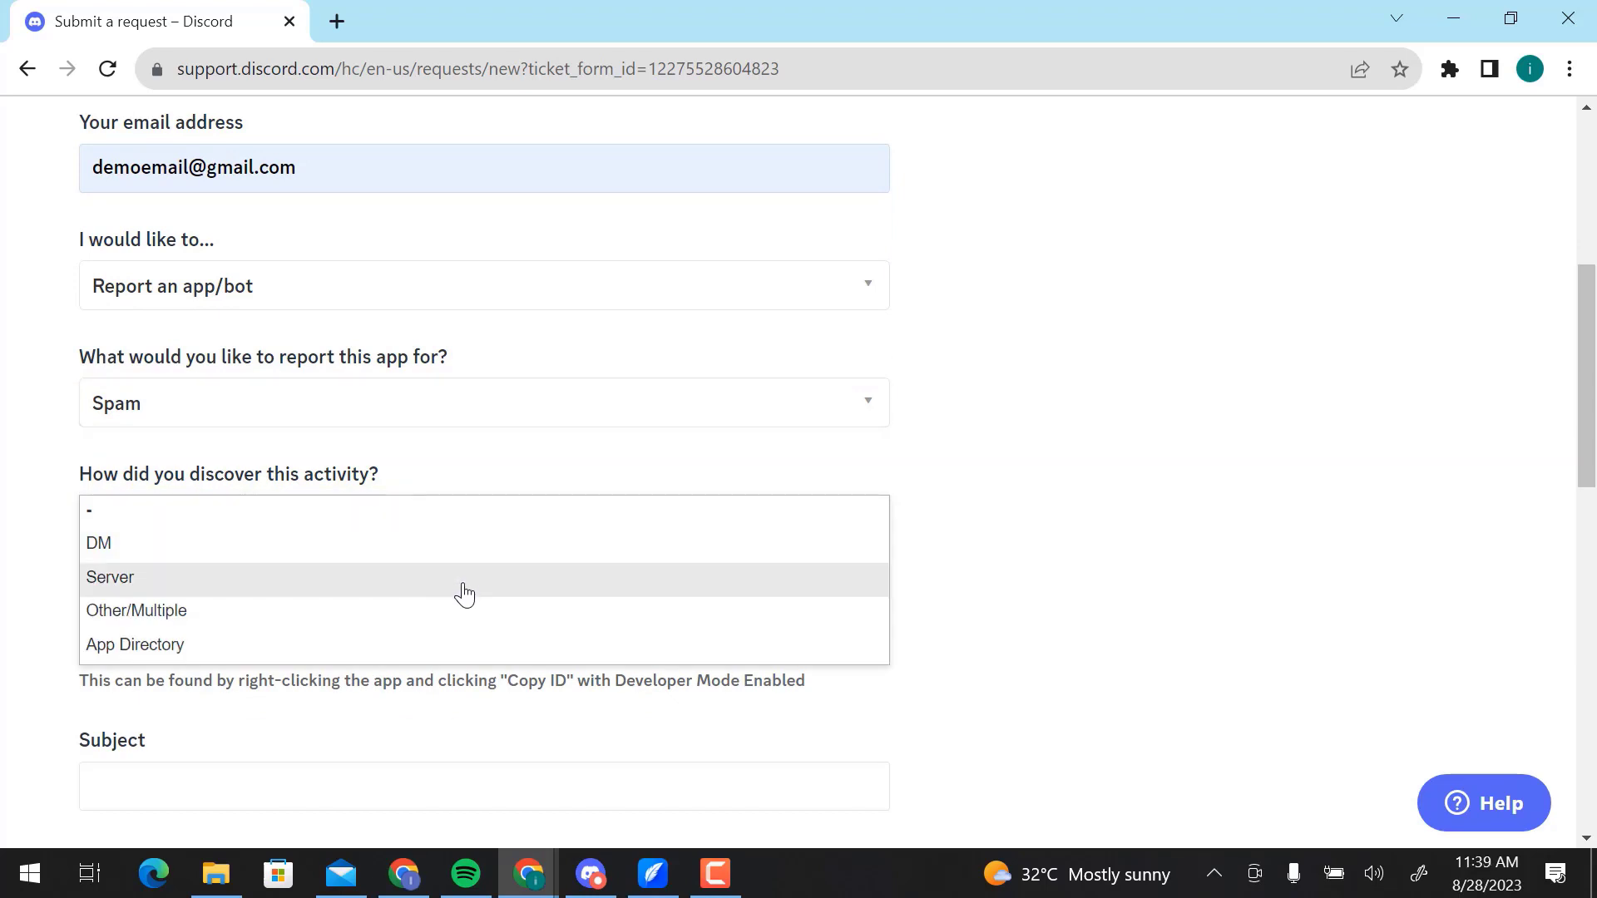
{"action": "left_click", "coordinate": [463, 582]}
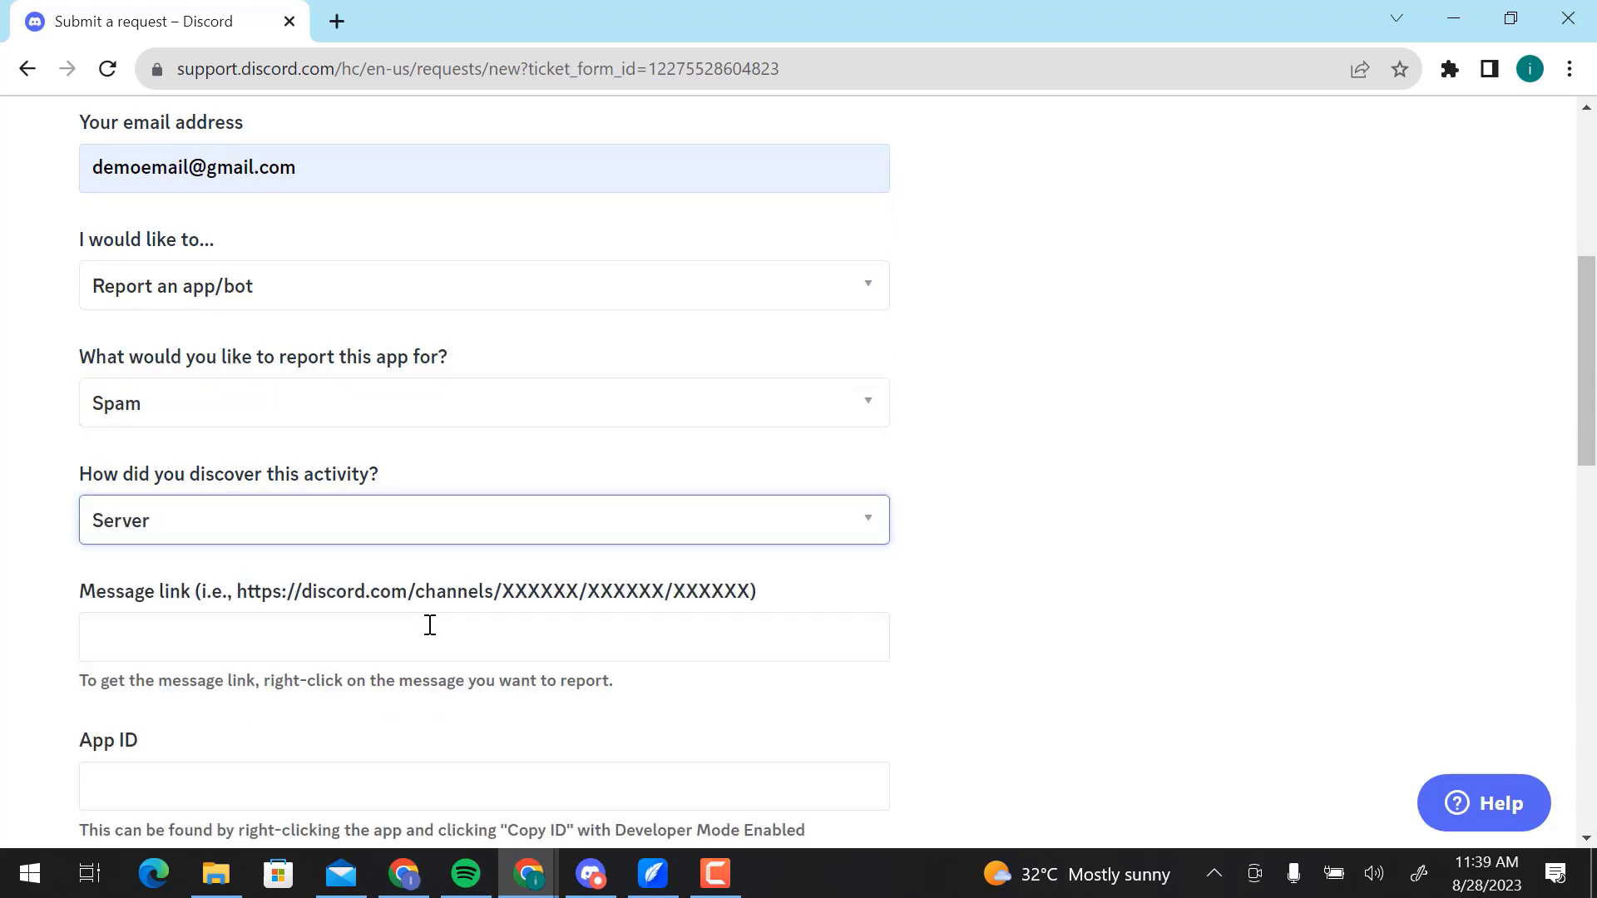
{"action": "scroll", "coordinate": [861, 389], "scroll_direction": "down", "scroll_amount": 2}
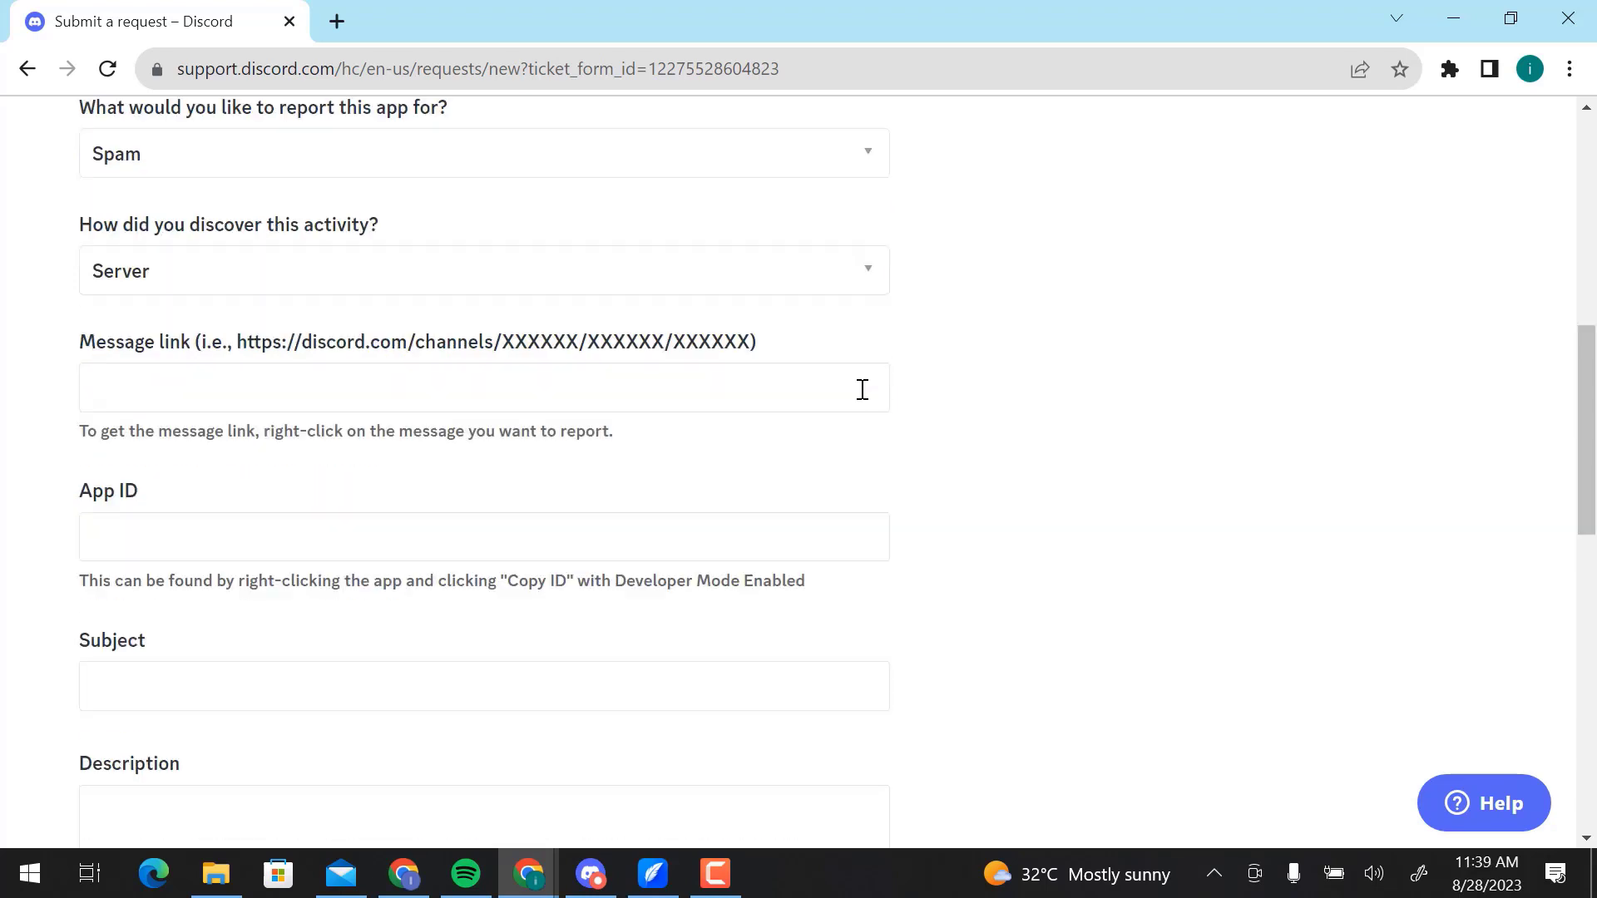
- Copy the hello message's link in Discord and paste it into the Message link field
{"action": "left_click", "coordinate": [593, 874]}
{"action": "left_click", "coordinate": [1116, 681]}
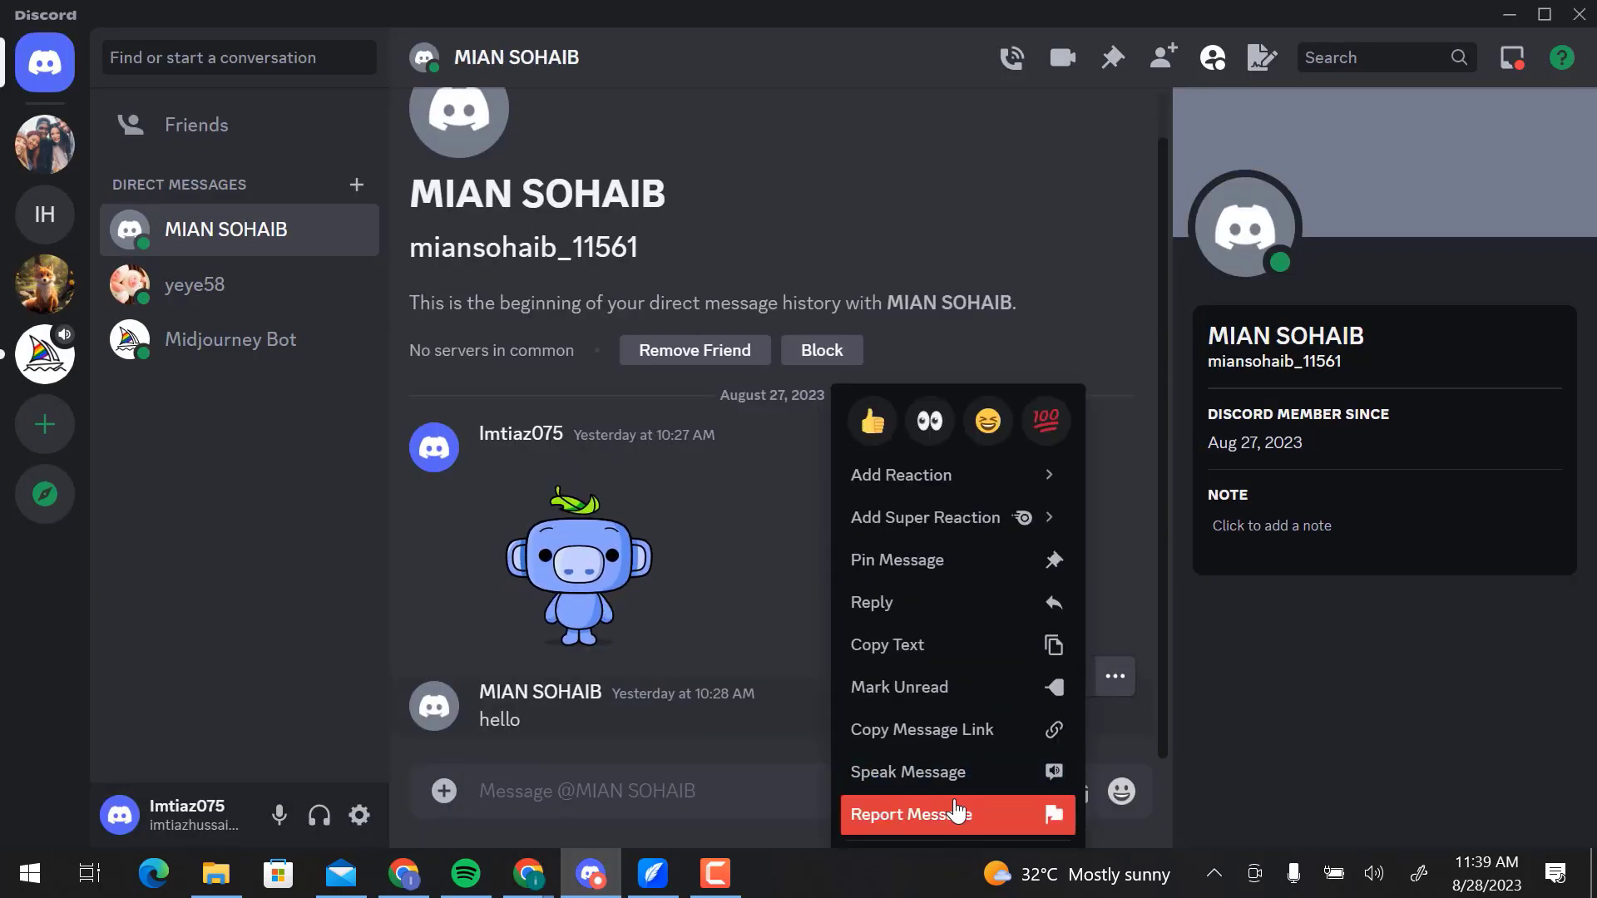
{"action": "left_click", "coordinate": [1057, 738]}
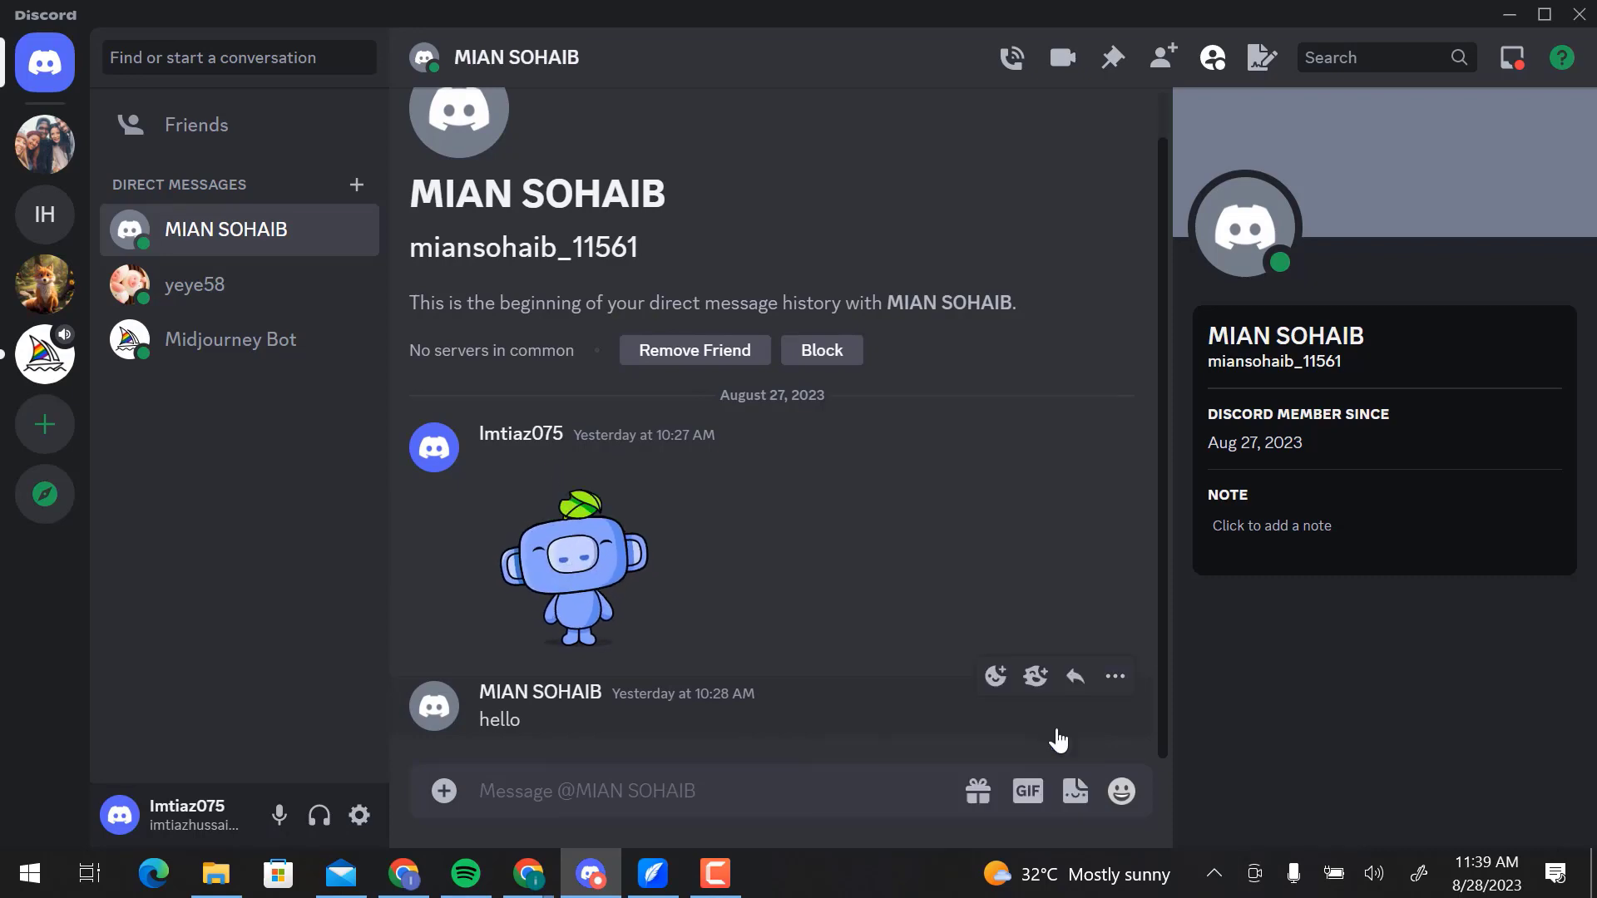
{"action": "left_click", "coordinate": [592, 877]}
{"action": "left_click", "coordinate": [626, 393]}
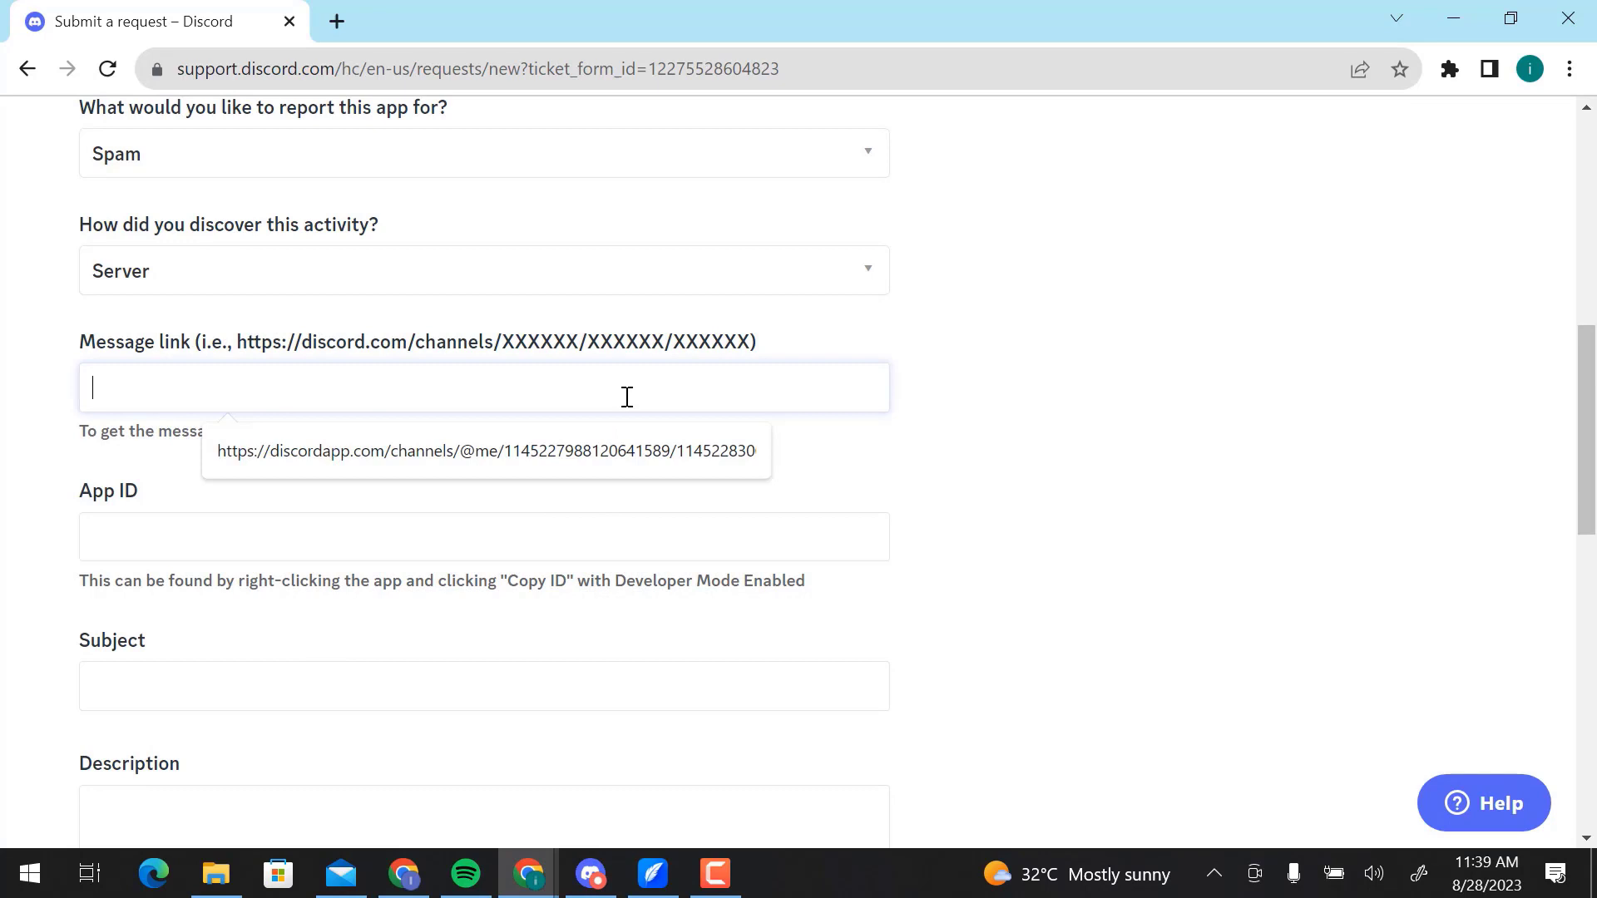
{"action": "key", "text": "ctrl+v"}
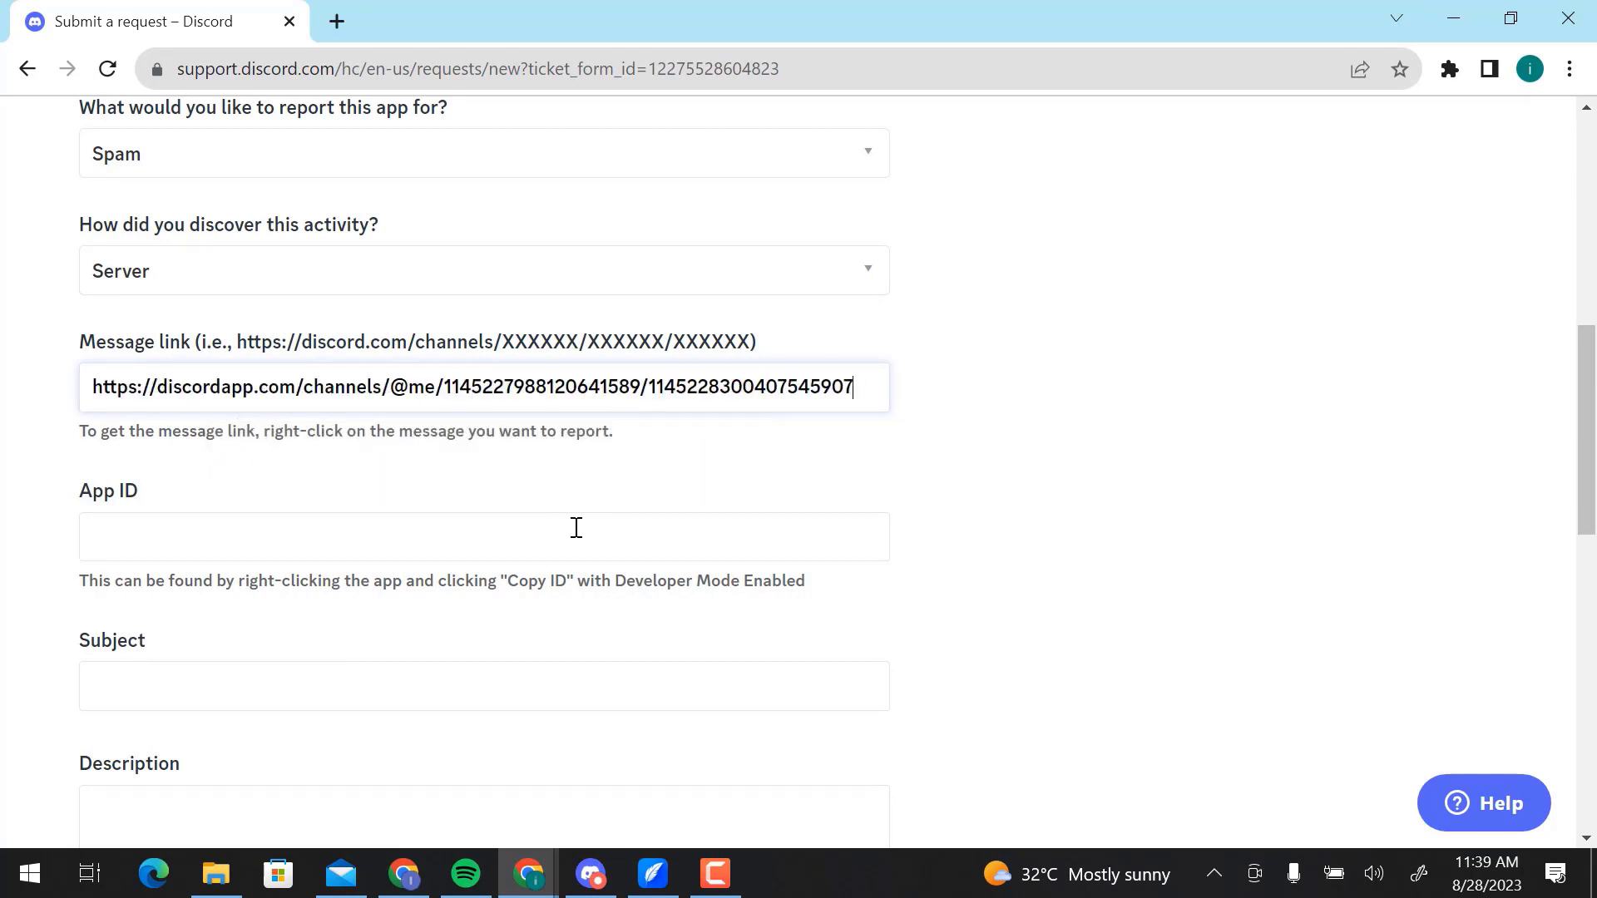
{"action": "left_click", "coordinate": [576, 527]}
{"action": "left_click", "coordinate": [1070, 564]}
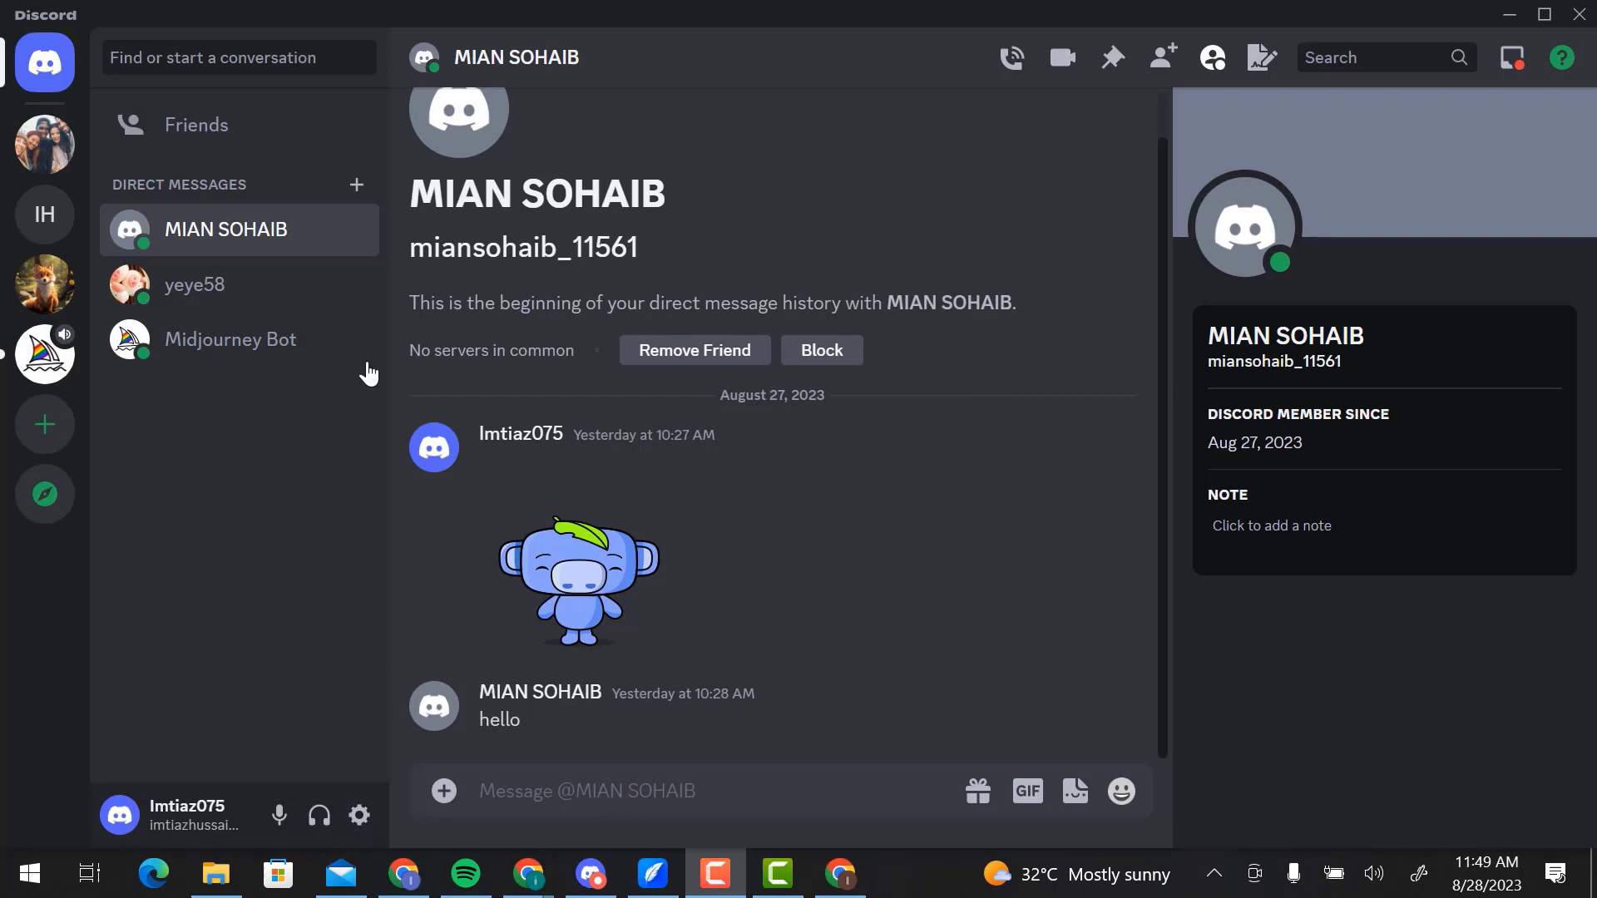
{"action": "right_click", "coordinate": [312, 237]}
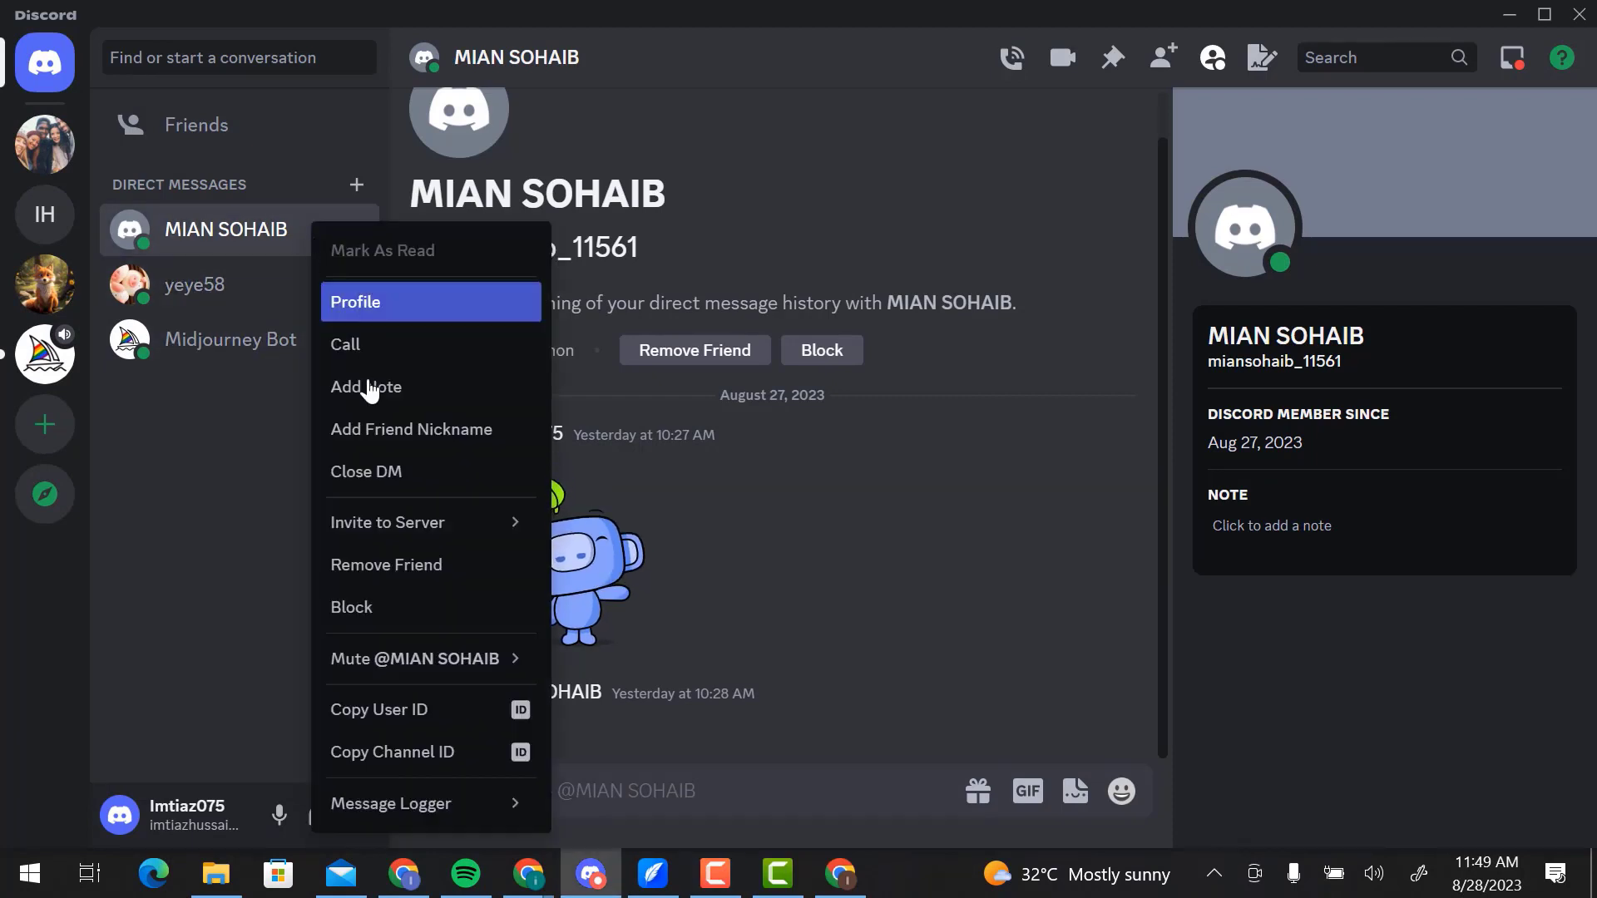
{"action": "left_click", "coordinate": [406, 712]}
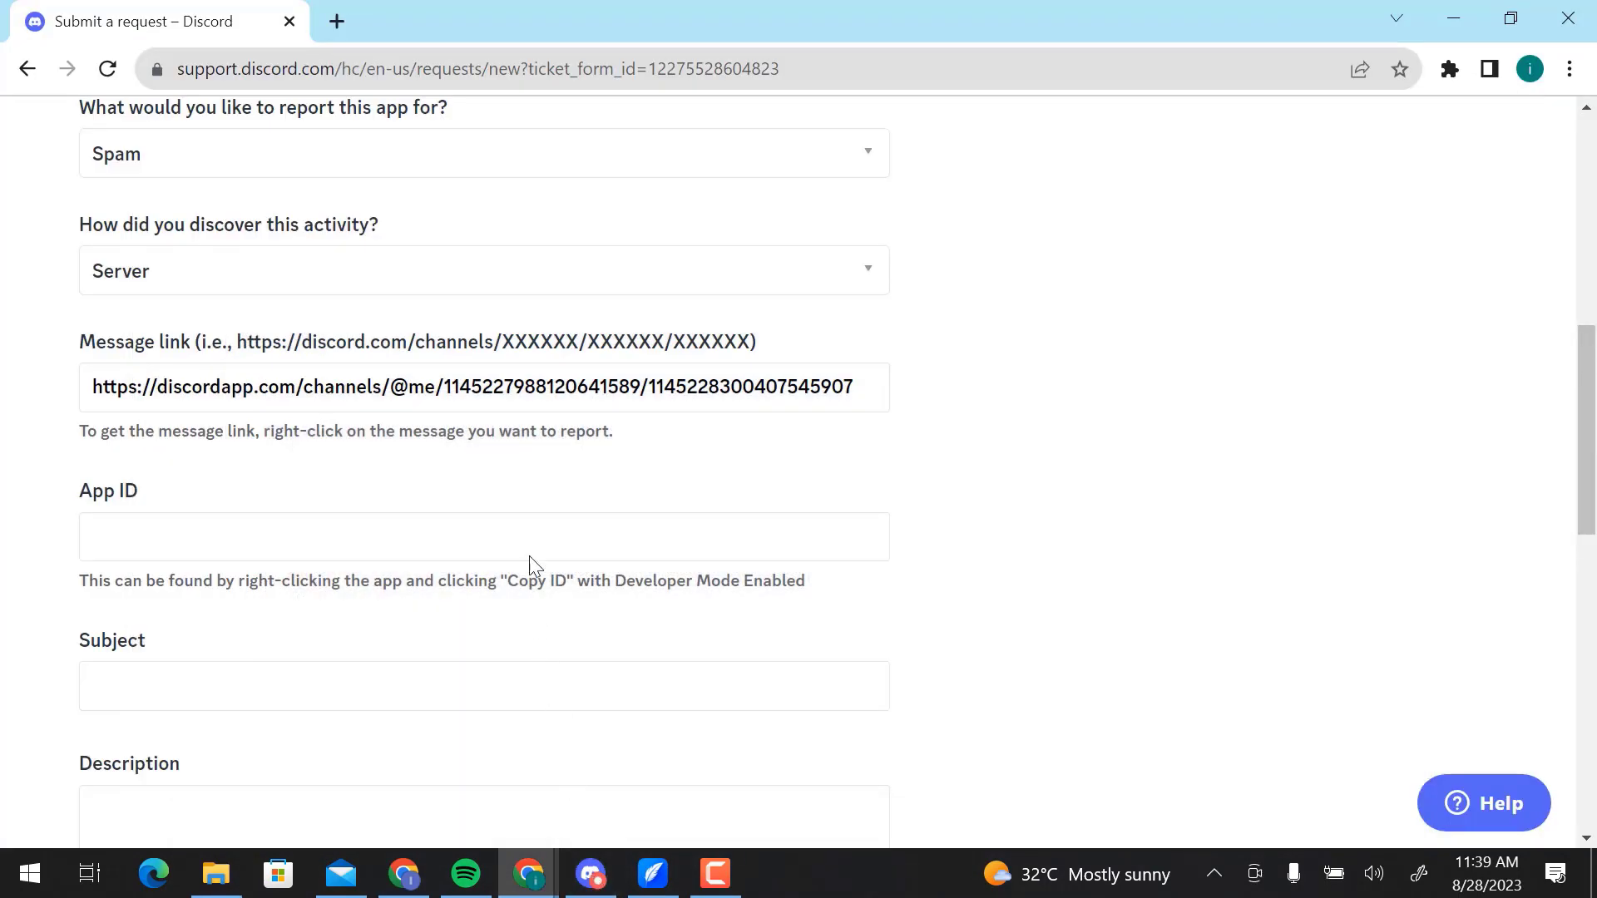
{"action": "left_click", "coordinate": [535, 534]}
{"action": "key", "text": "ctrl+v"}
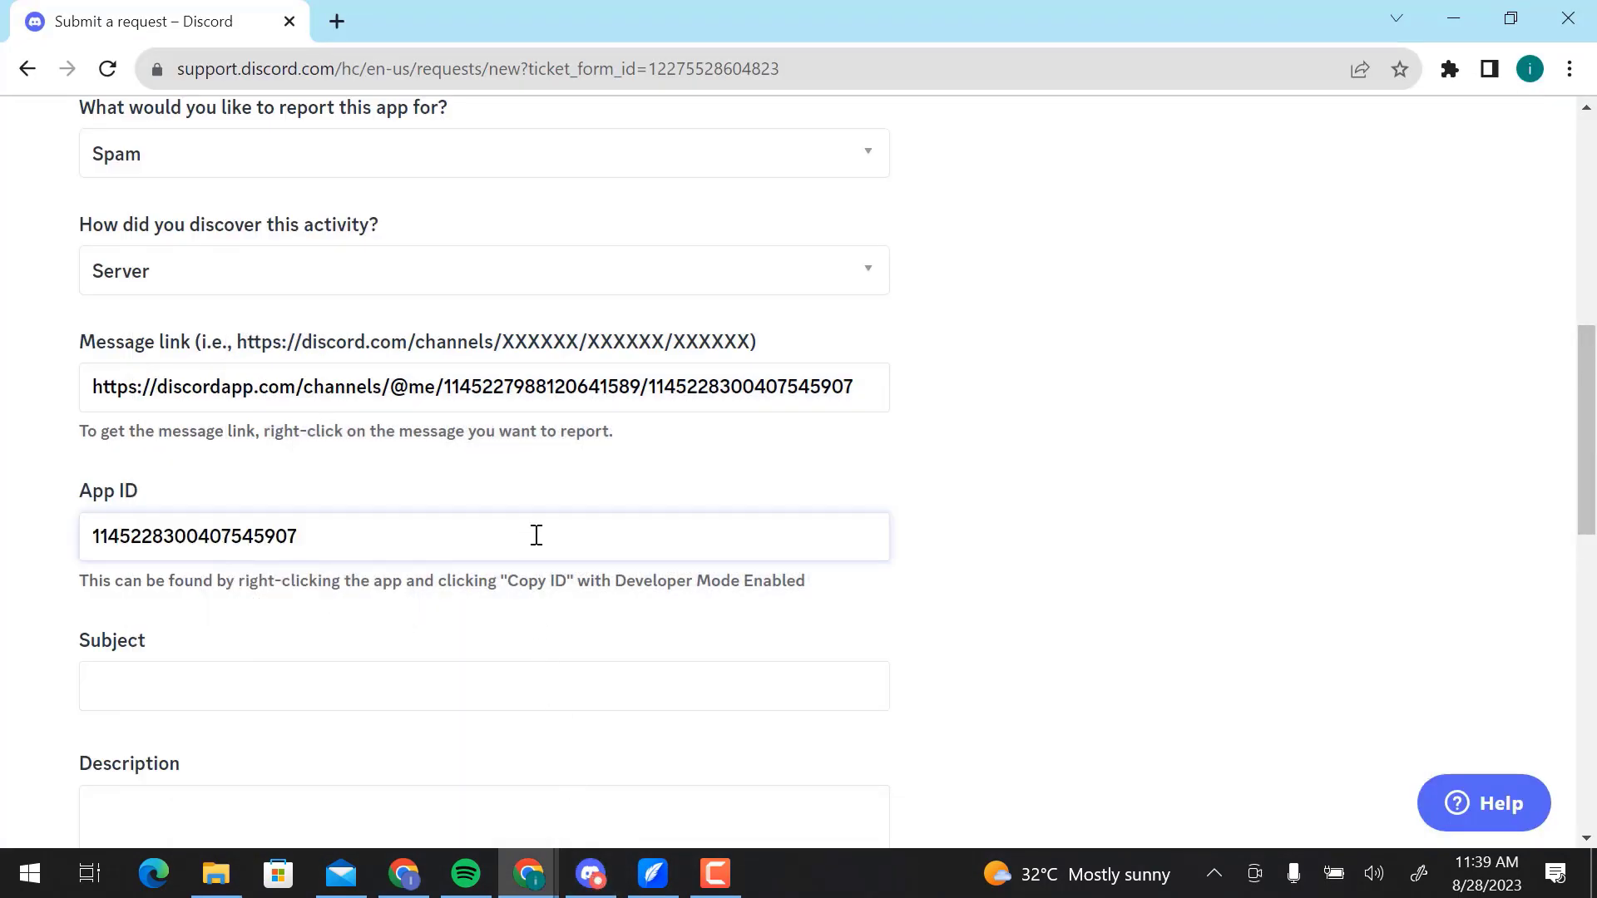
- Enter subject 'Report' and description 'i want to report this server.'
{"action": "left_click", "coordinate": [498, 675]}
{"action": "type", "text": "R"}
{"action": "scroll", "coordinate": [52, 322], "scroll_direction": "down", "scroll_amount": 3}
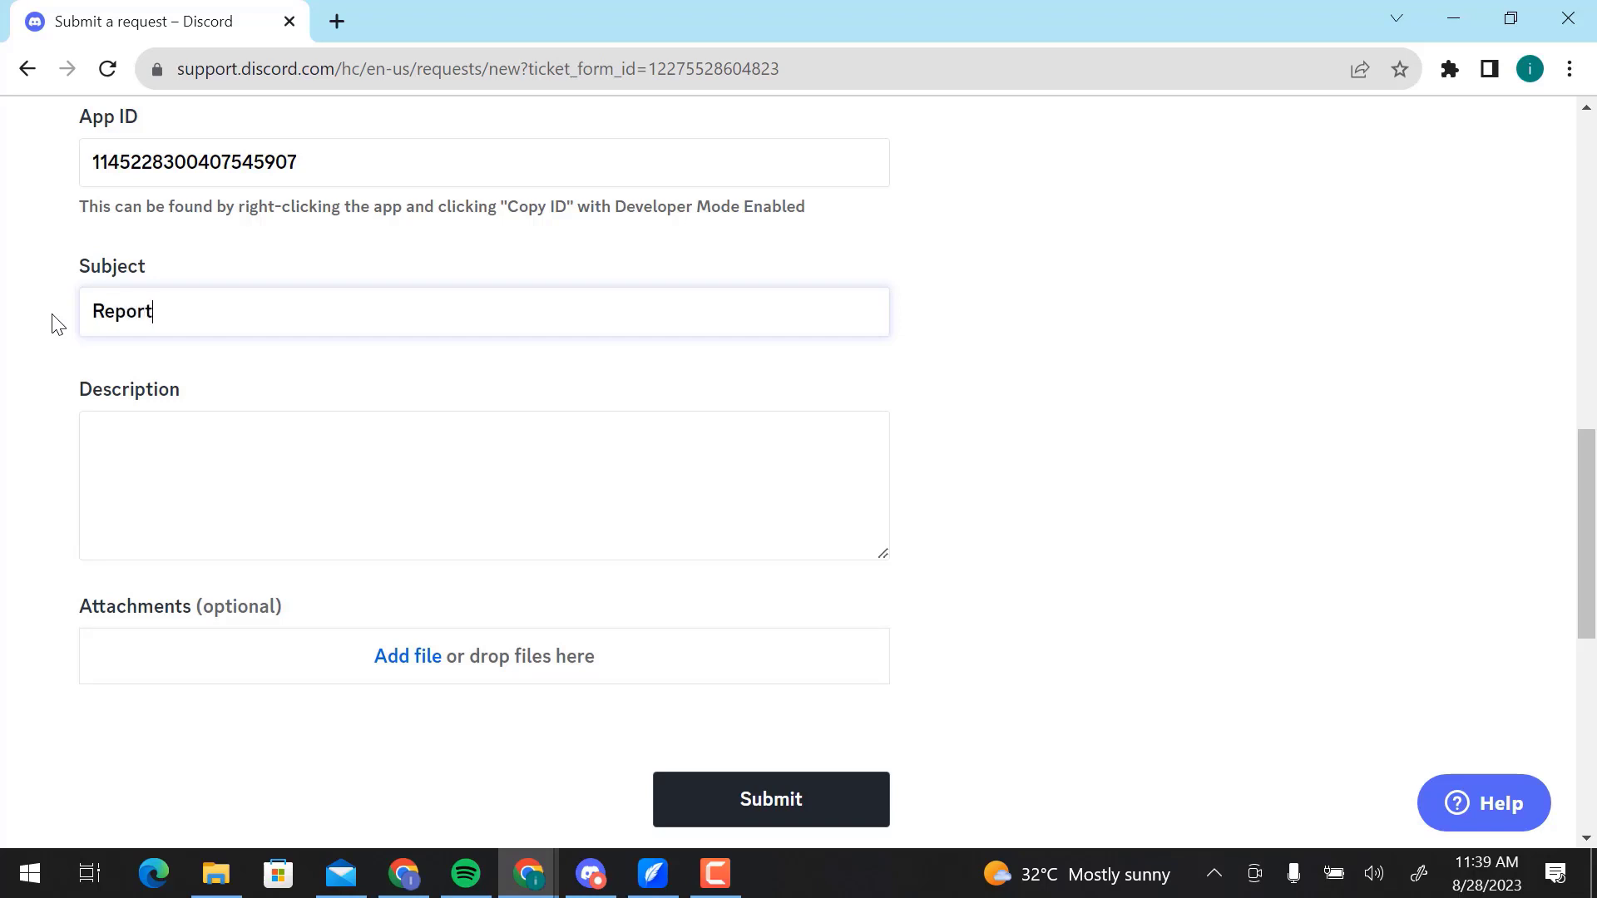
{"action": "left_click", "coordinate": [167, 456]}
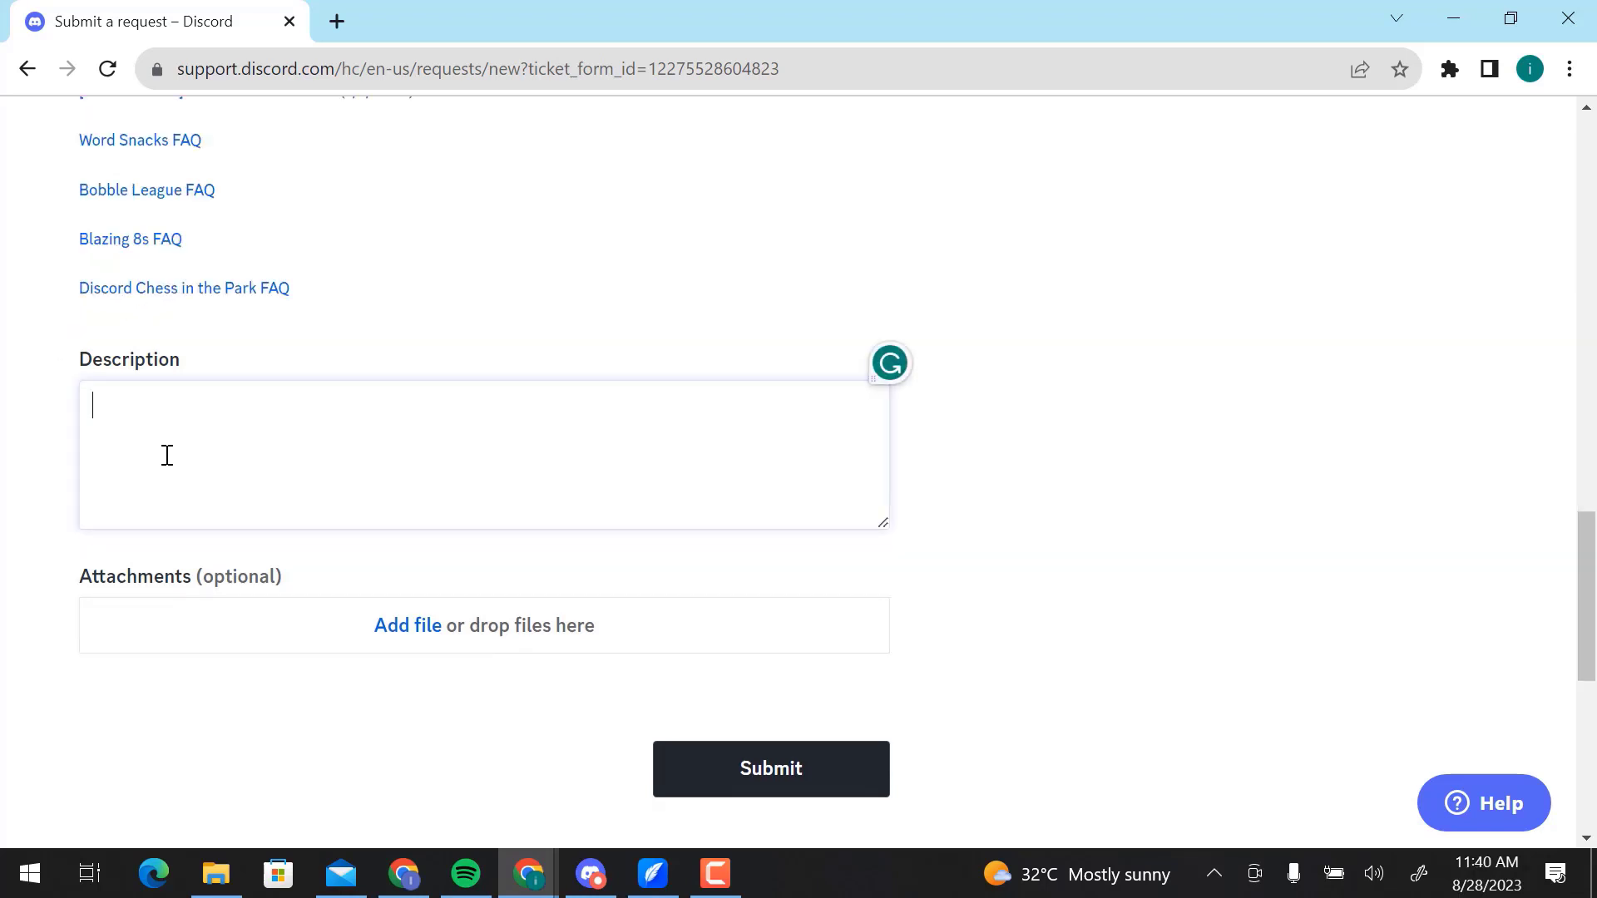
{"action": "type", "text": "i want to re"}
{"action": "type", "text": "port this "}
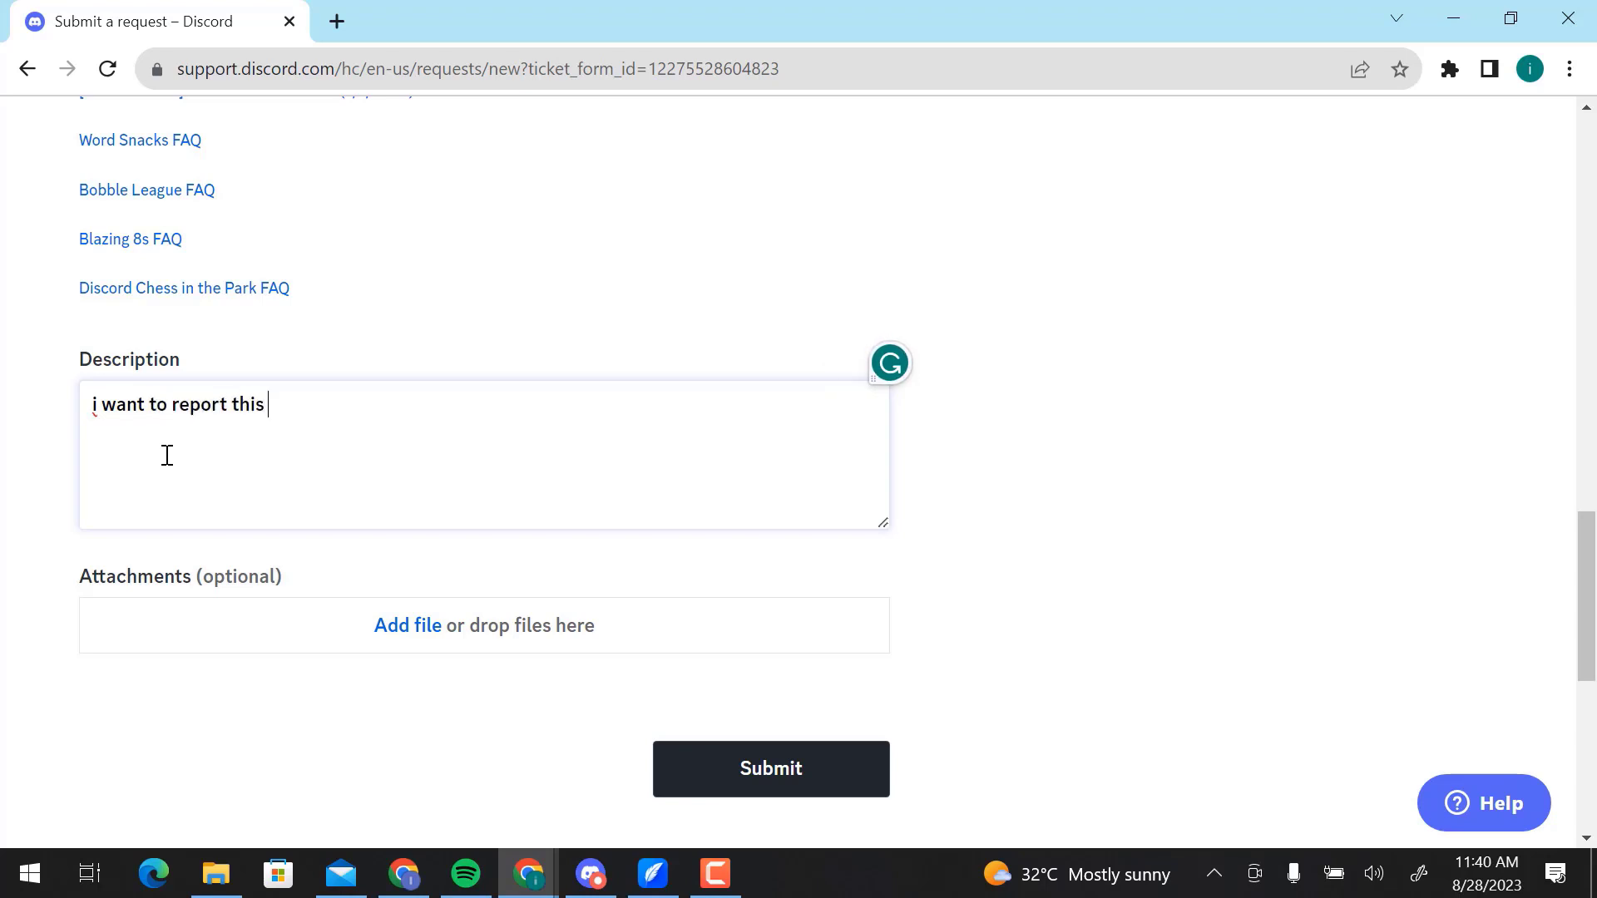
{"action": "type", "text": "server."}
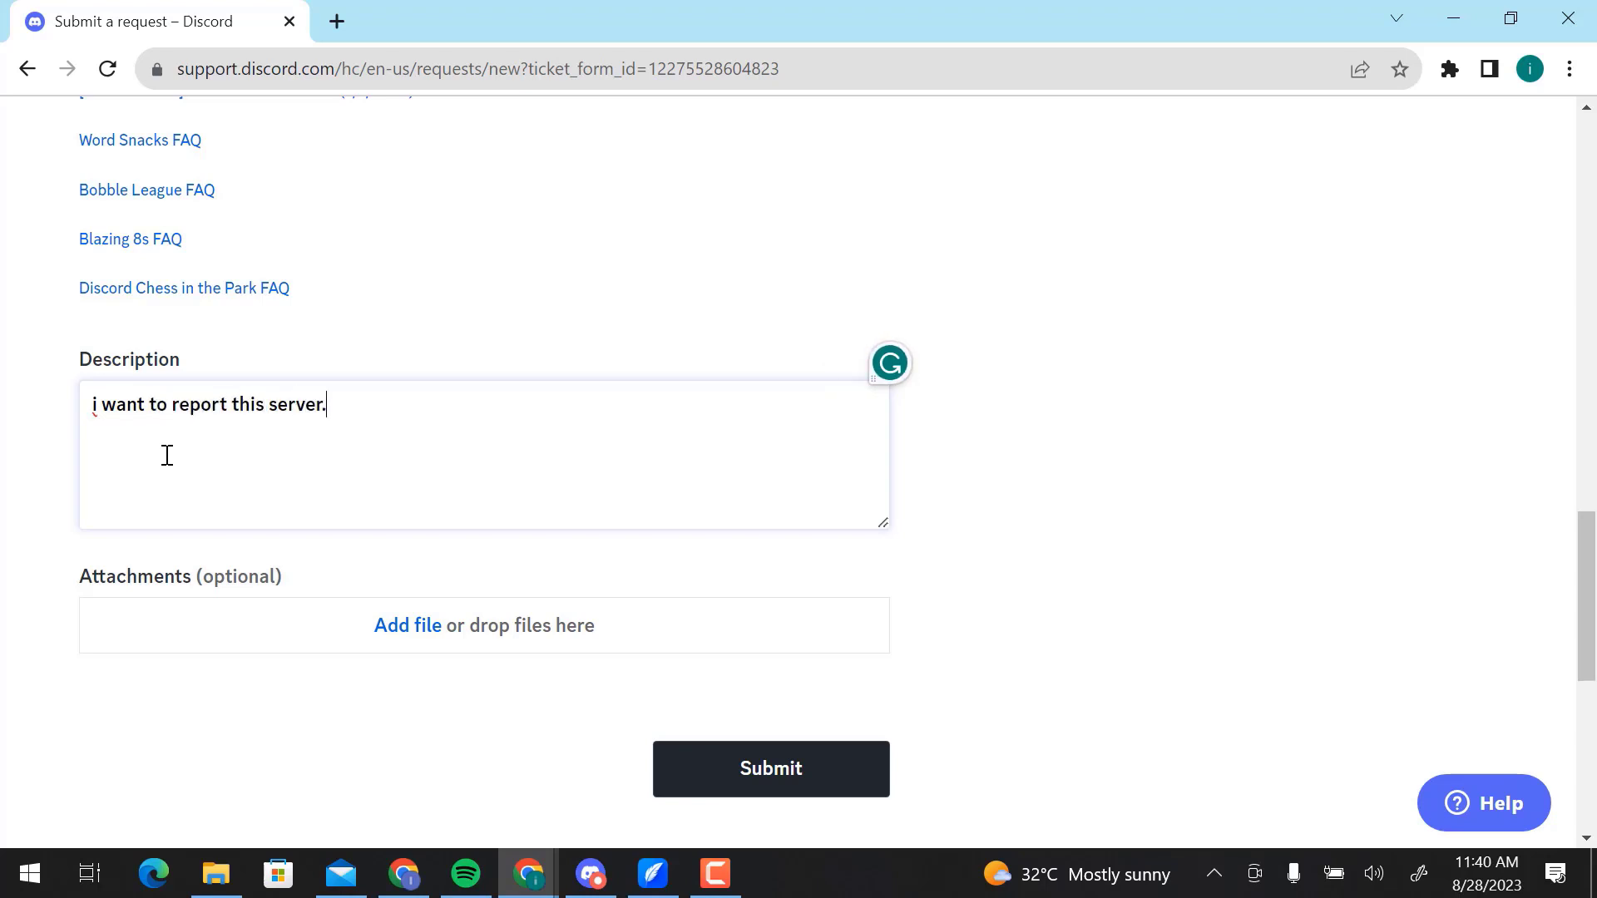